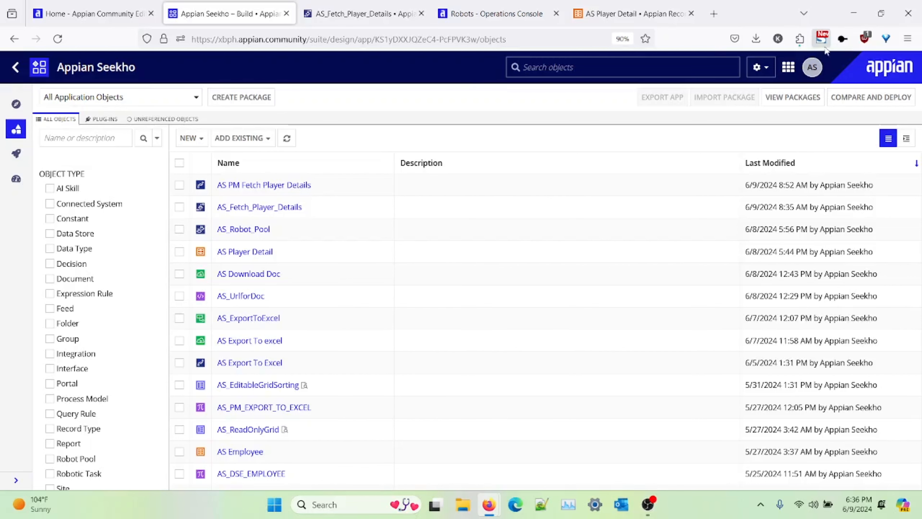
Step: Open the AS_Fetch_Player_Details robotic task and inspect the PlayerName variable's settings
click(370, 17)
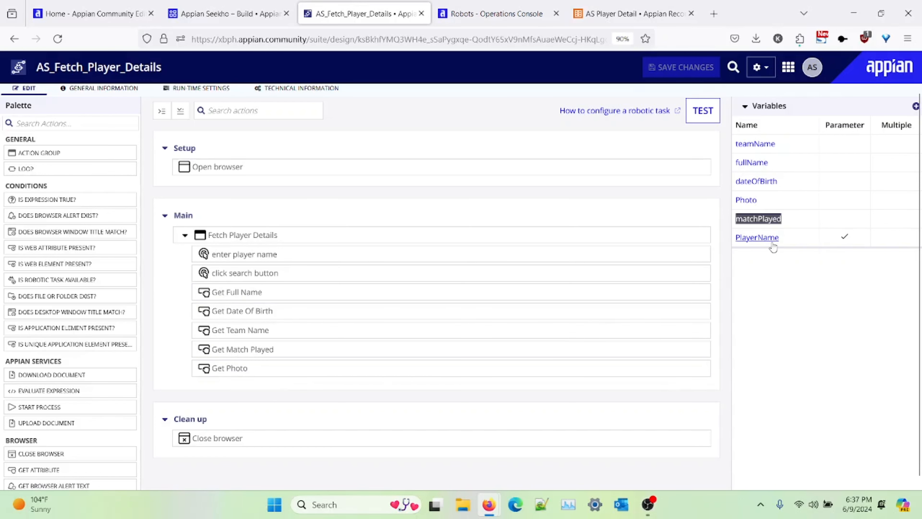
click(803, 283)
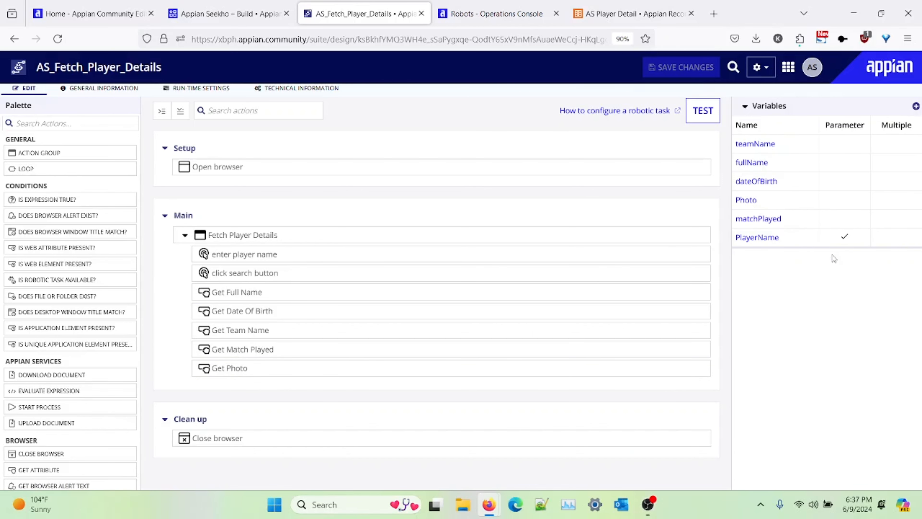
click(757, 237)
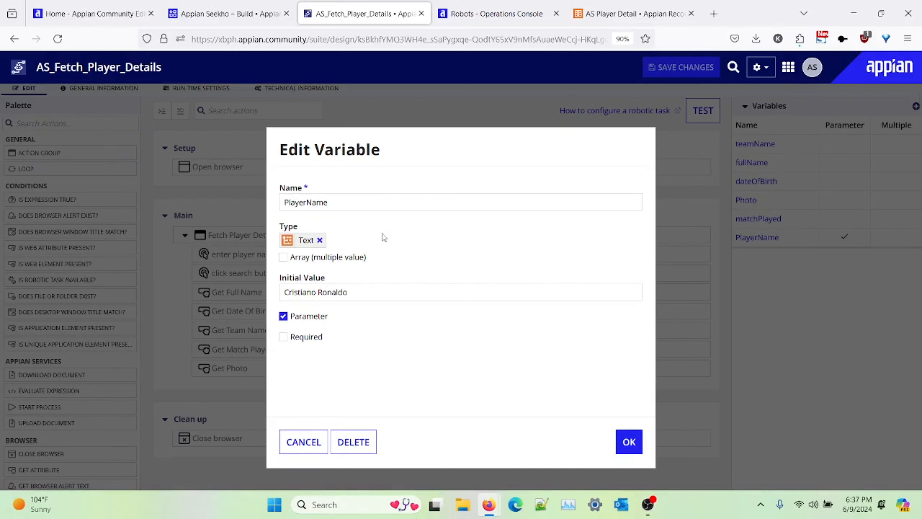
double_click(297, 320)
click(351, 326)
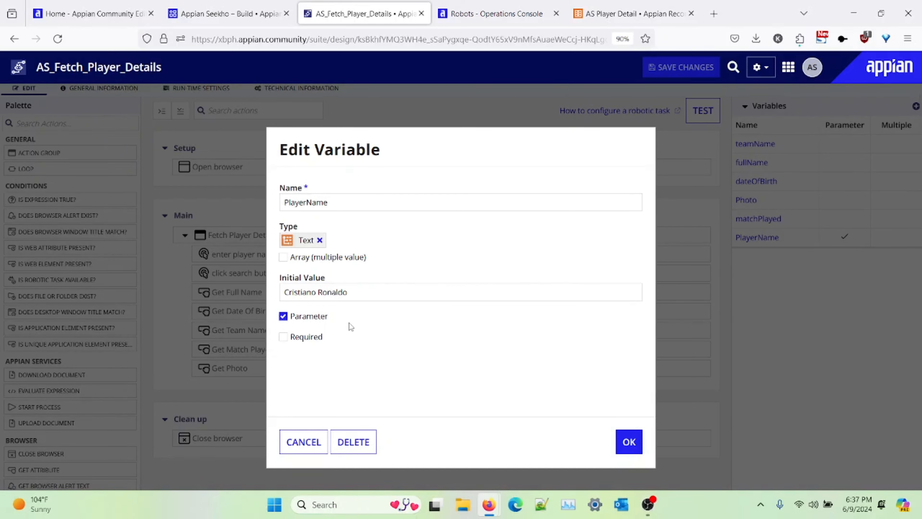
click(373, 291)
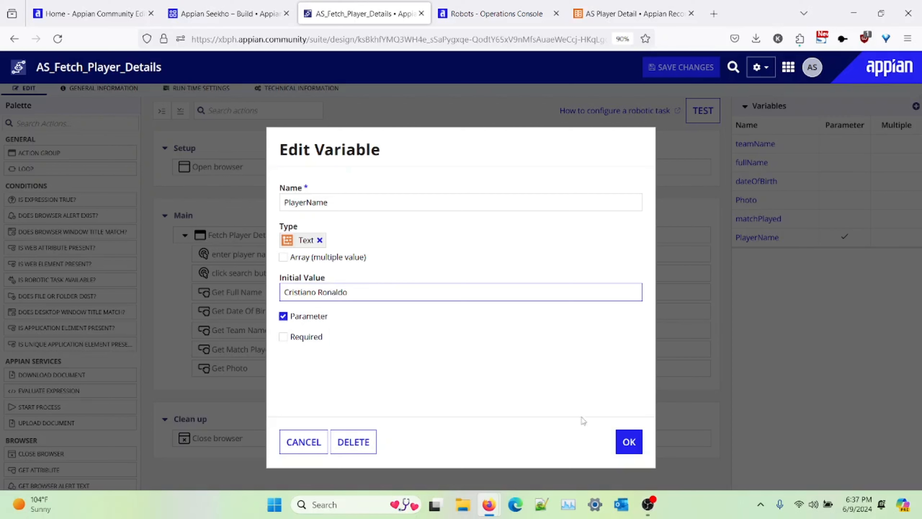
click(618, 435)
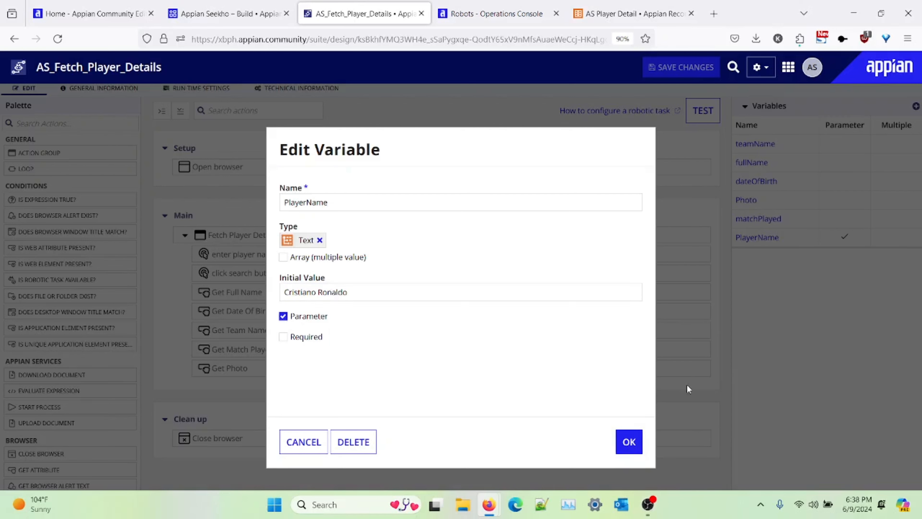
click(628, 441)
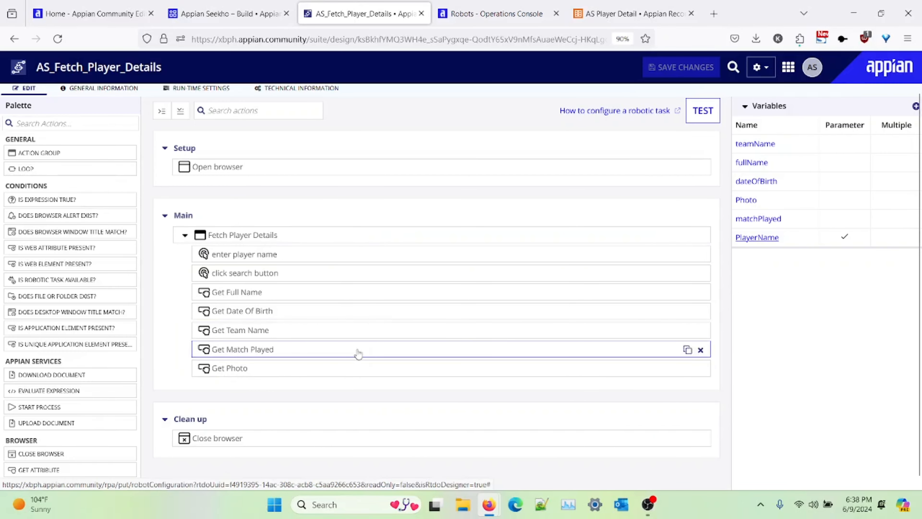
Step: Review the fields of the AS Player Detail record type's data model
click(623, 14)
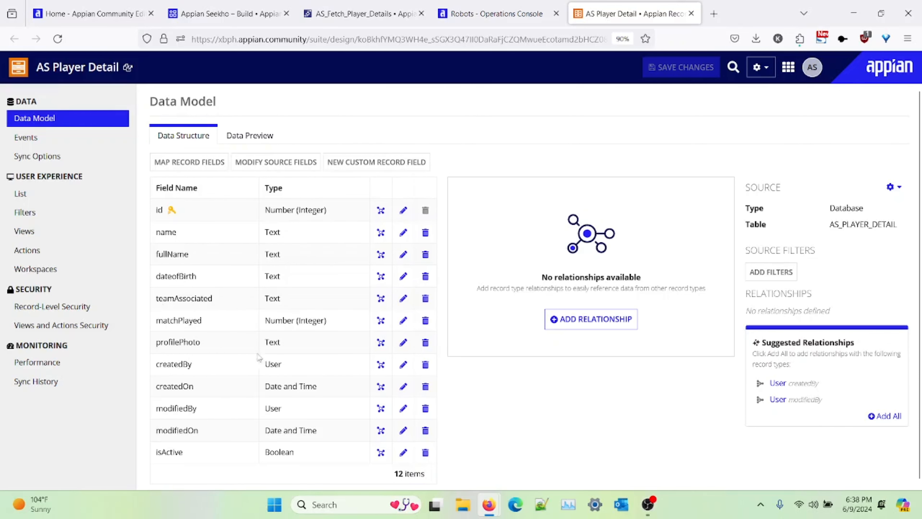
scroll(236, 440, down, 1)
scroll(236, 440, up, 2)
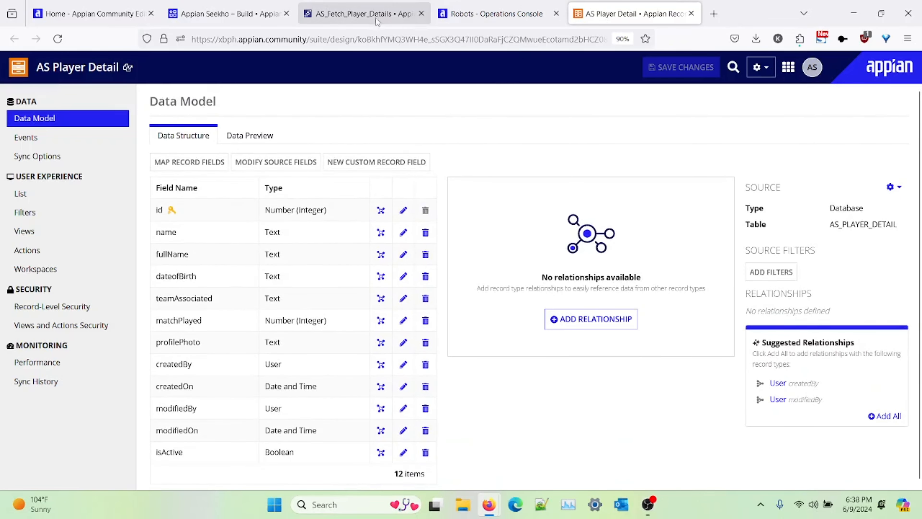
Step: Open the AS PM Fetch Player Details process model and insert an Execute Robotic Task node after the Start Node
click(250, 12)
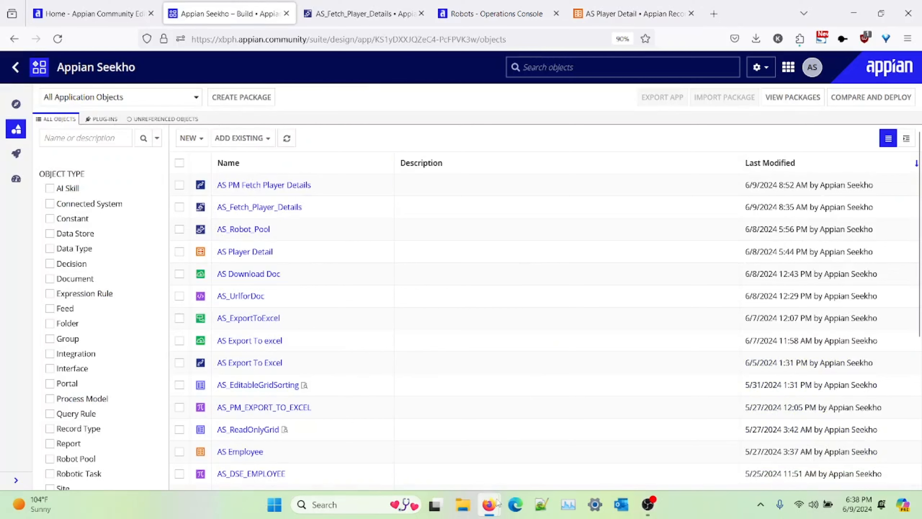
mouse_move(498, 505)
click(624, 450)
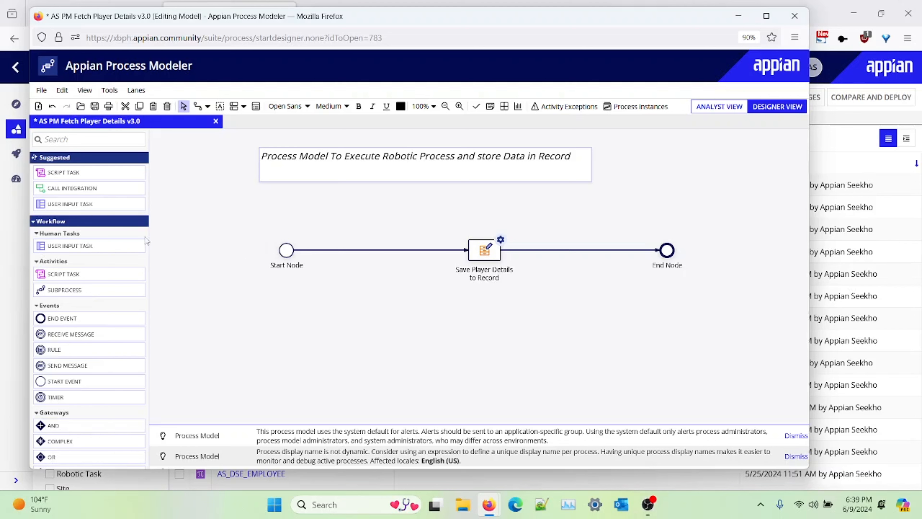
click(93, 140)
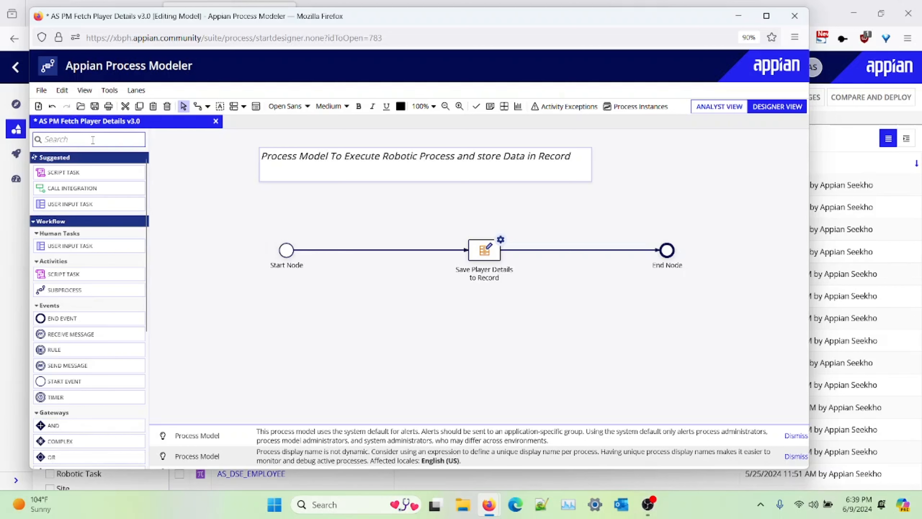
text(exec)
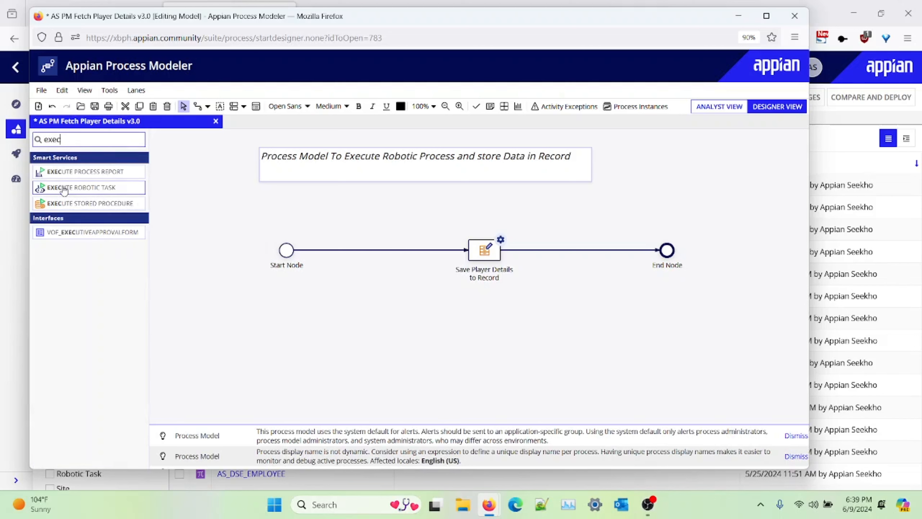
drag(64, 189, 351, 253)
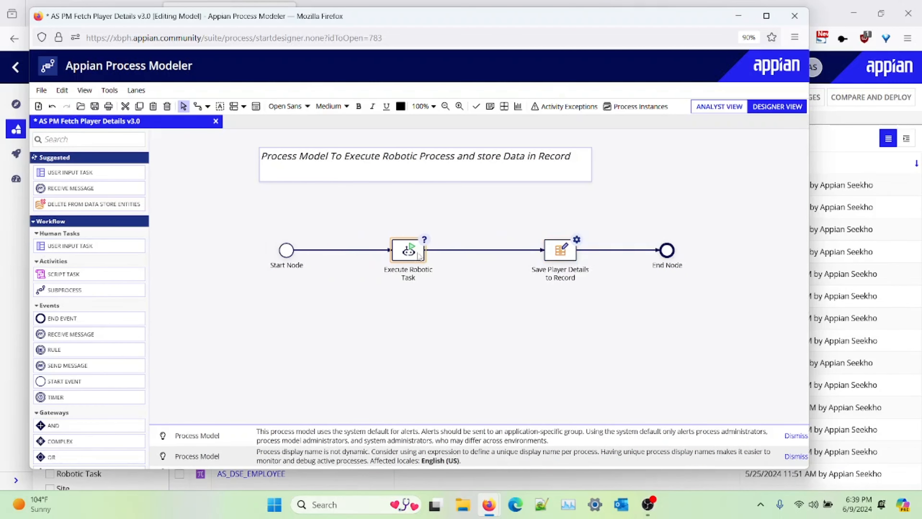
Step: Configure the Execute Robotic Task node to run AS_Fetch_Player_Details with 2 retries
double_click(411, 255)
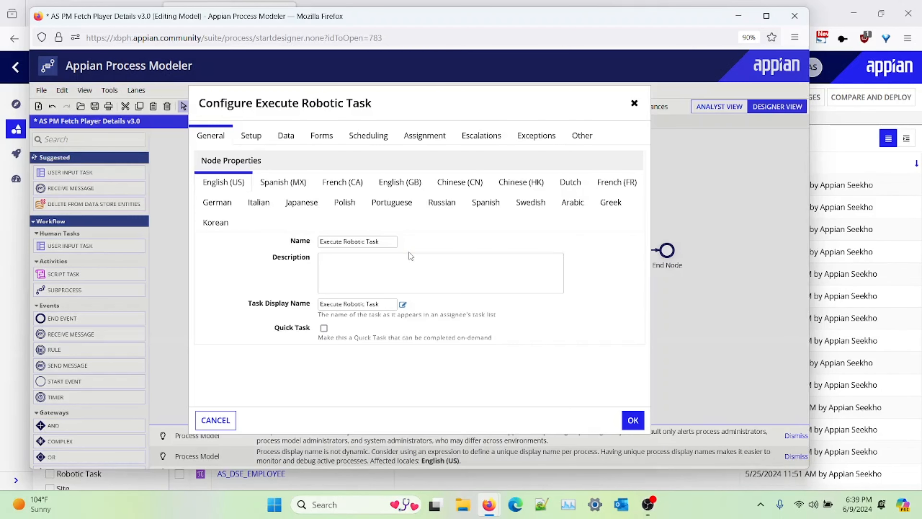
click(248, 136)
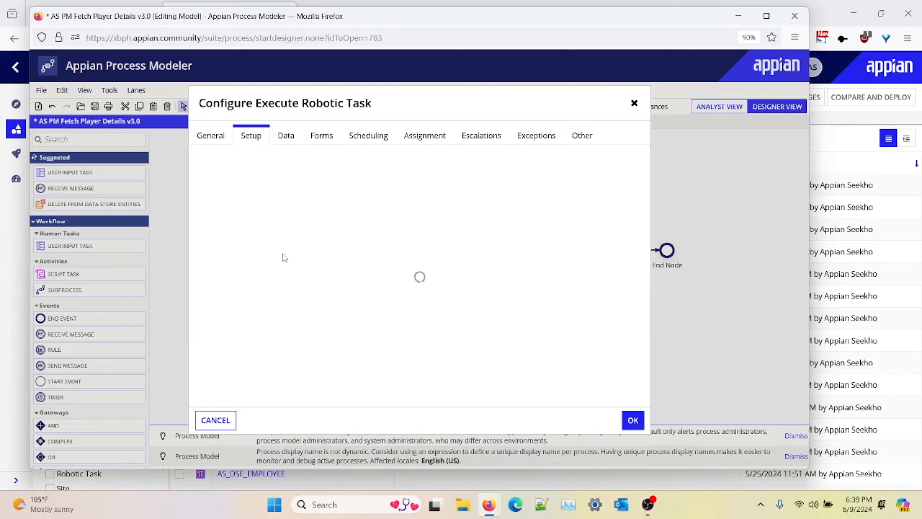
click(298, 204)
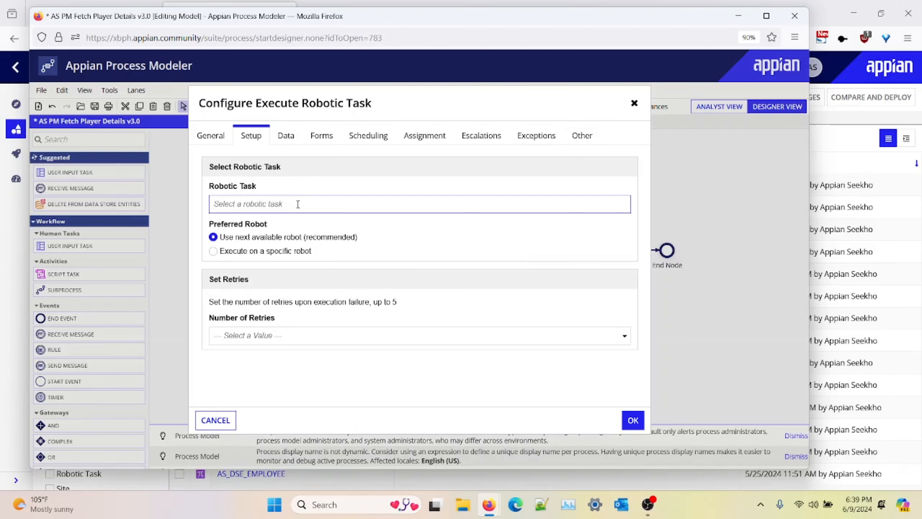
text(a)
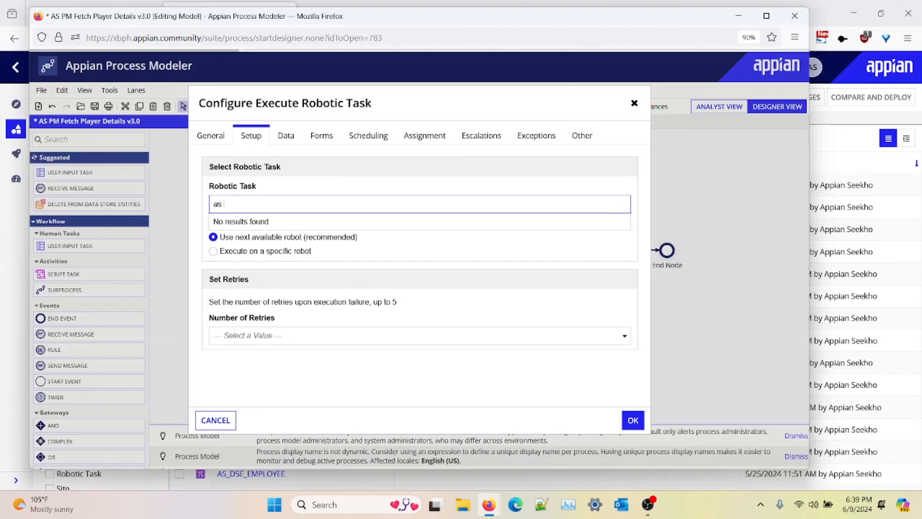
text(s)
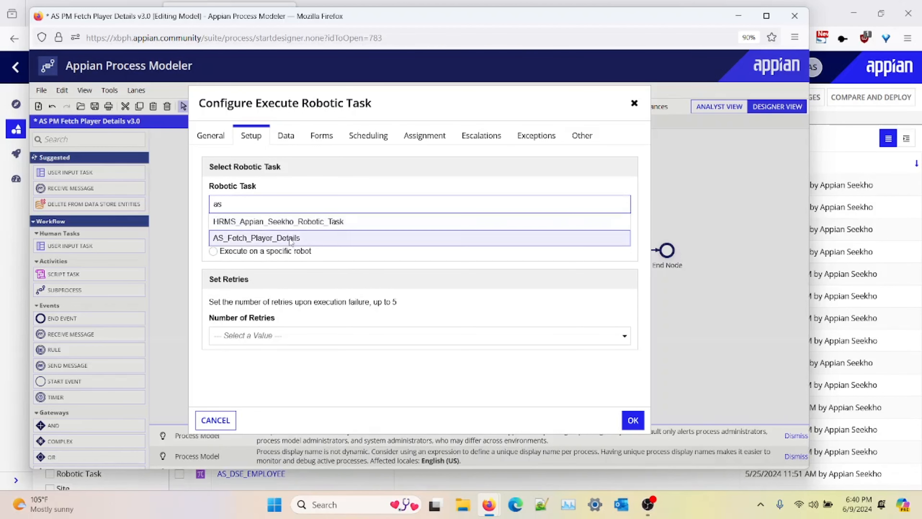
click(291, 238)
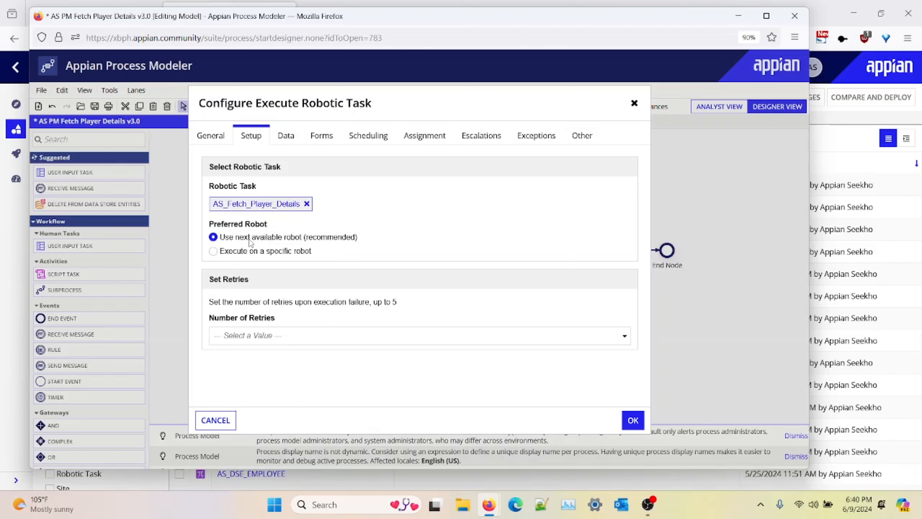
click(345, 331)
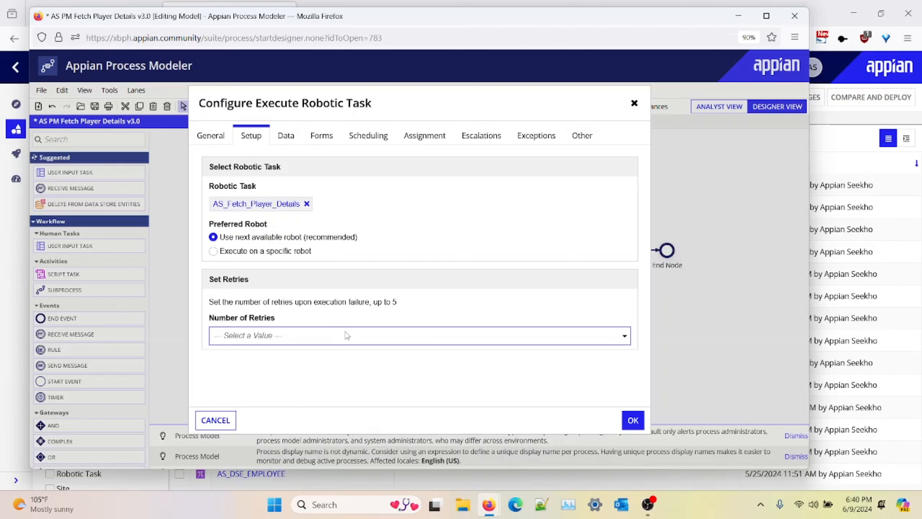
click(305, 272)
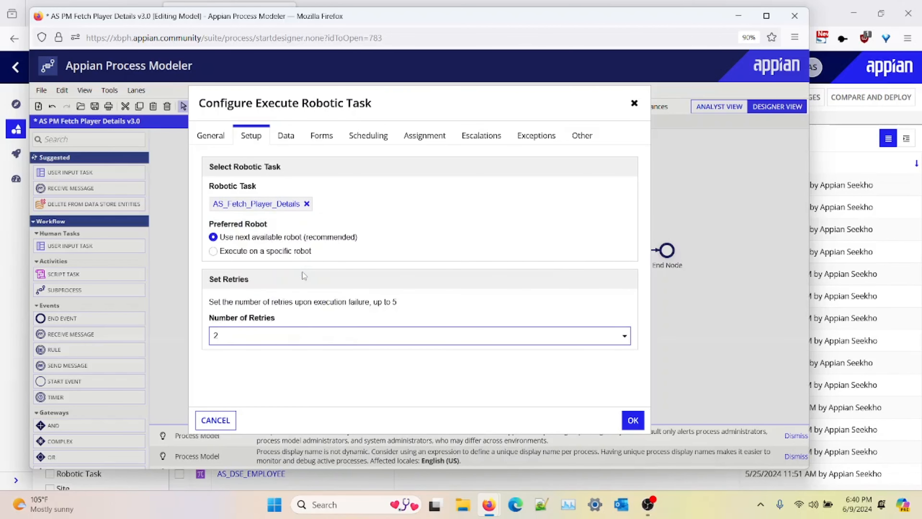
Step: Map the node's PlayerName input to the value pv!playerName, save it into playerName, and confirm
click(286, 135)
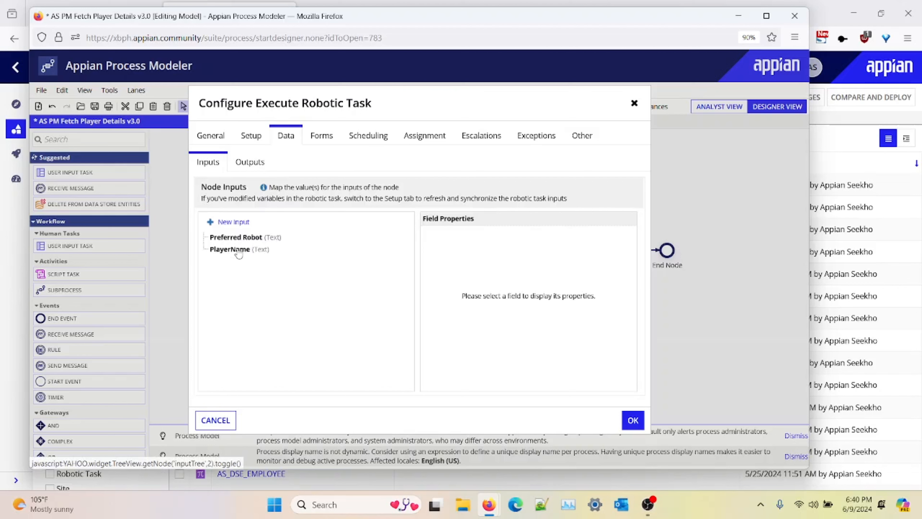
click(232, 249)
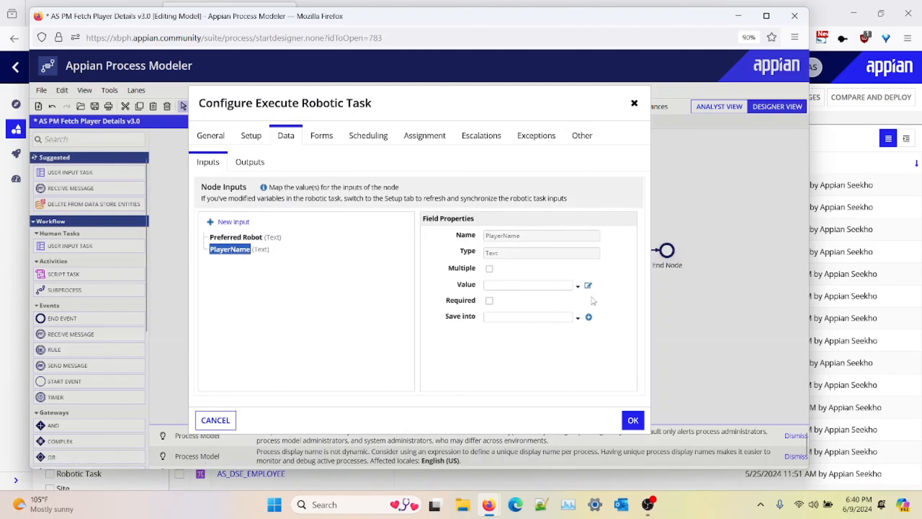
click(578, 287)
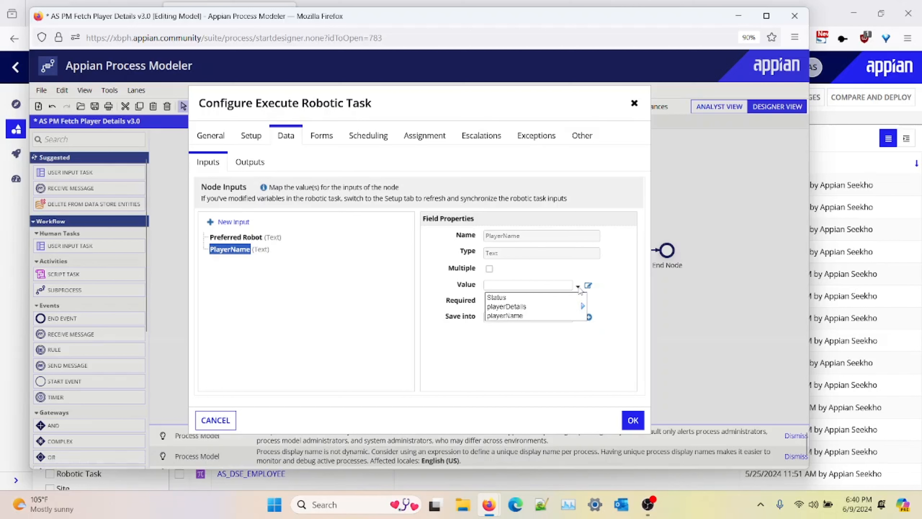
click(524, 315)
click(578, 319)
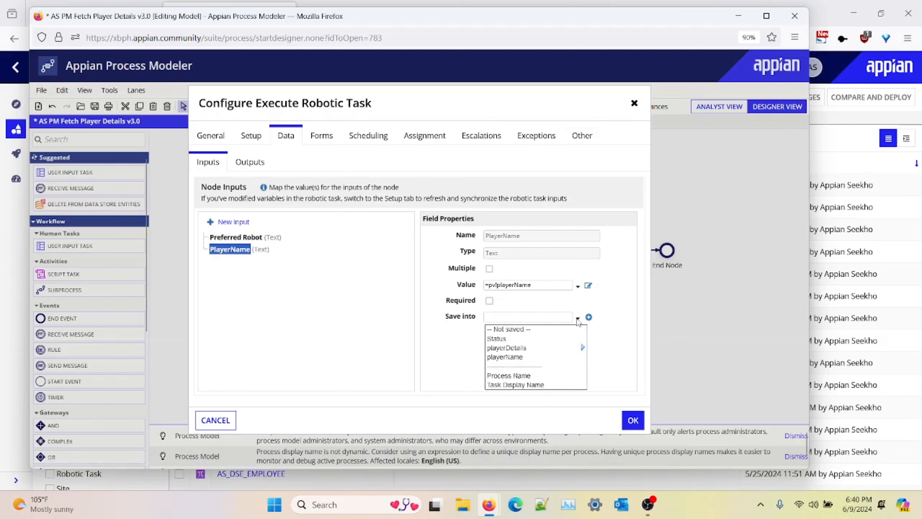
click(518, 356)
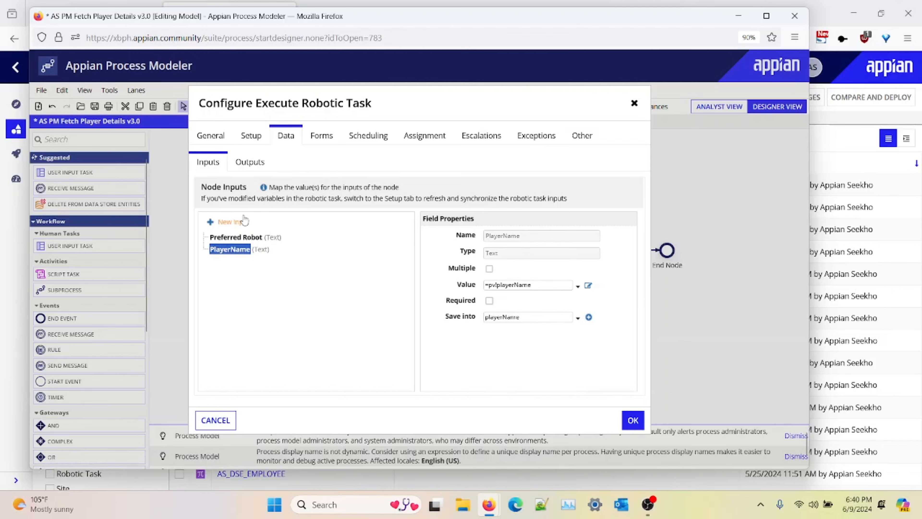
click(633, 420)
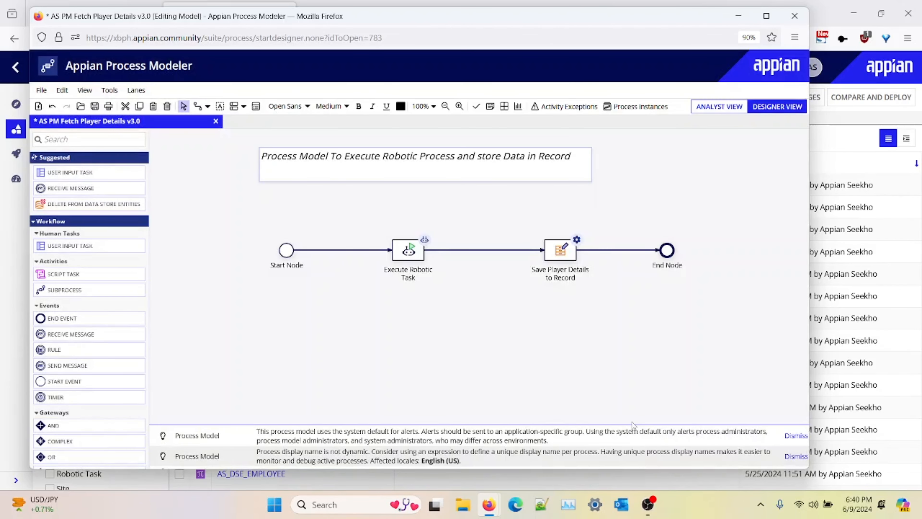
Step: Review the process model's variables in its properties
click(257, 107)
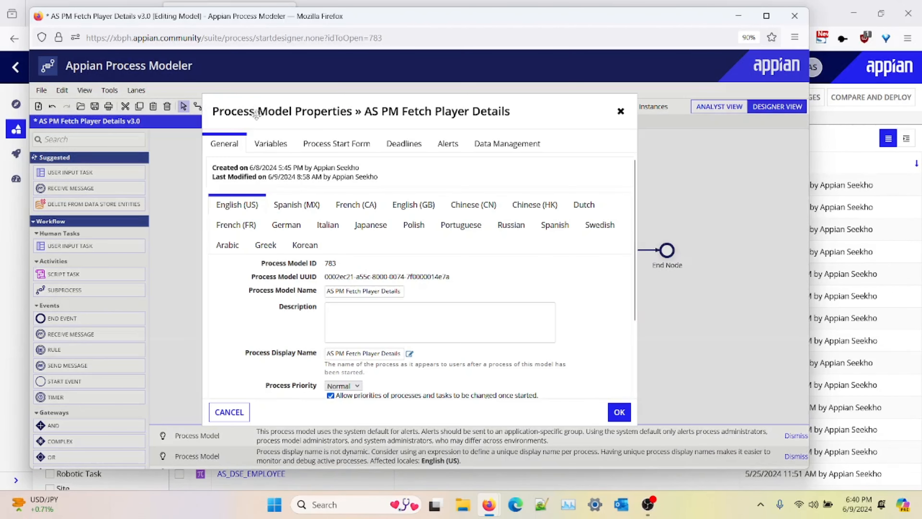
click(270, 145)
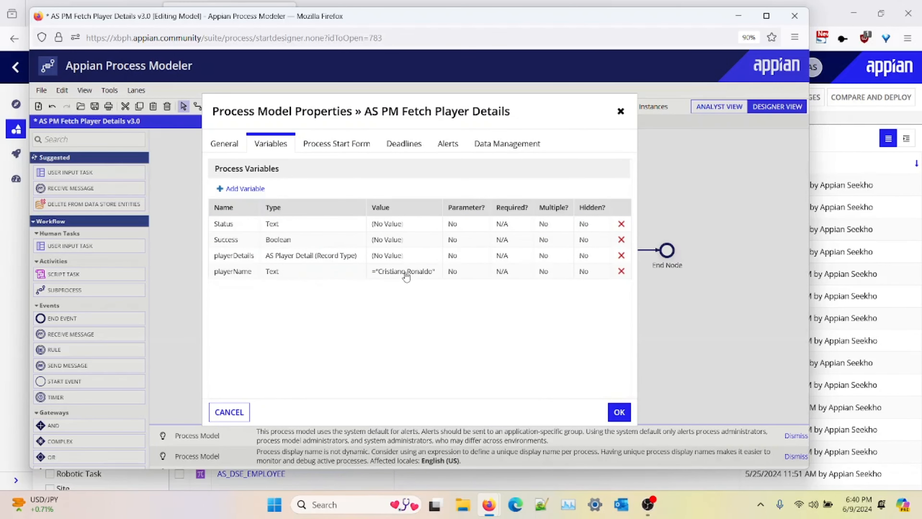
click(619, 412)
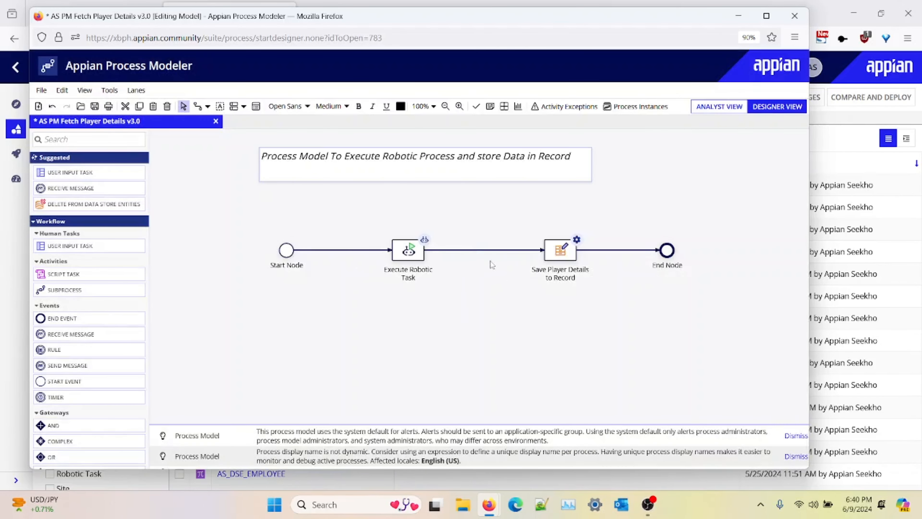
Step: Reopen the Execute Robotic Task node and store its Success output in the Success process variable
double_click(413, 254)
click(285, 135)
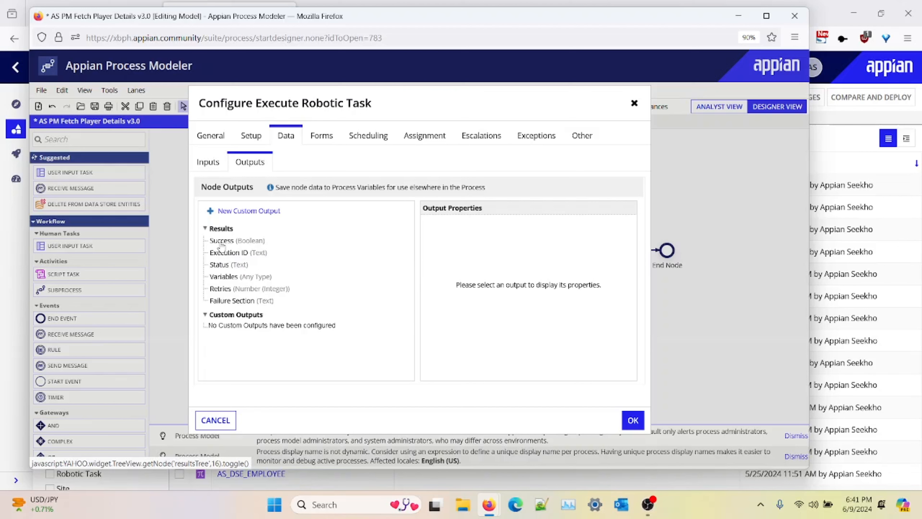
click(222, 241)
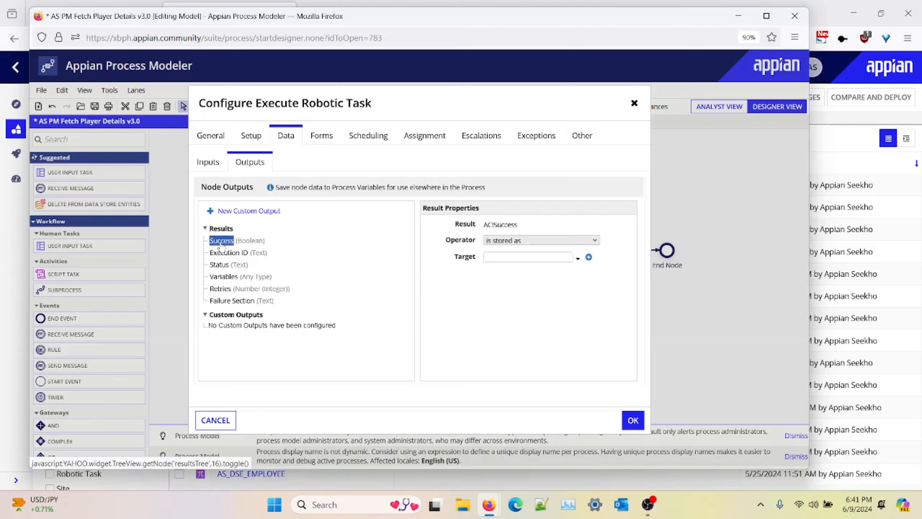
click(578, 258)
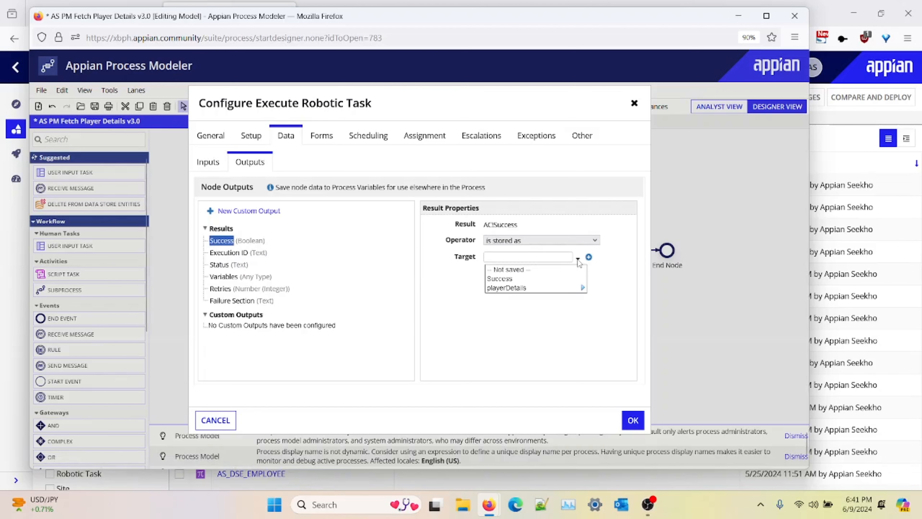
click(547, 281)
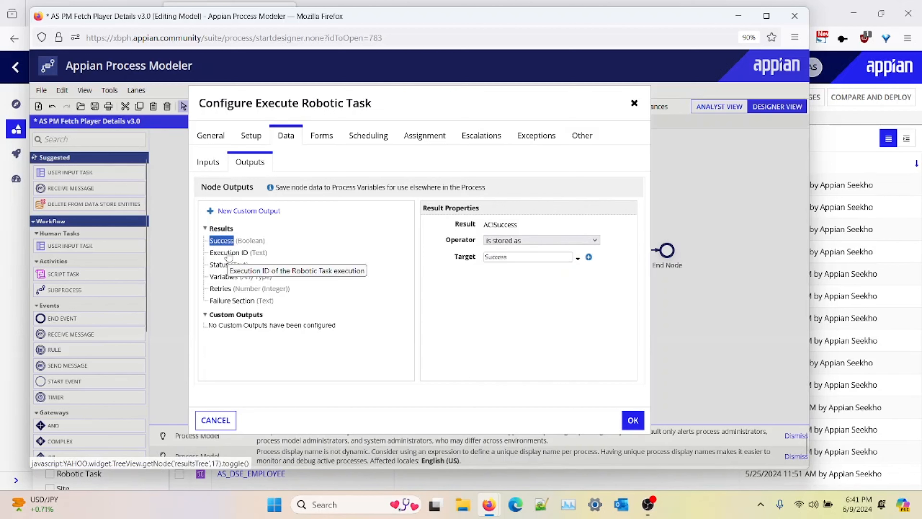
Step: Store the node's Status output in the Status process variable
click(219, 264)
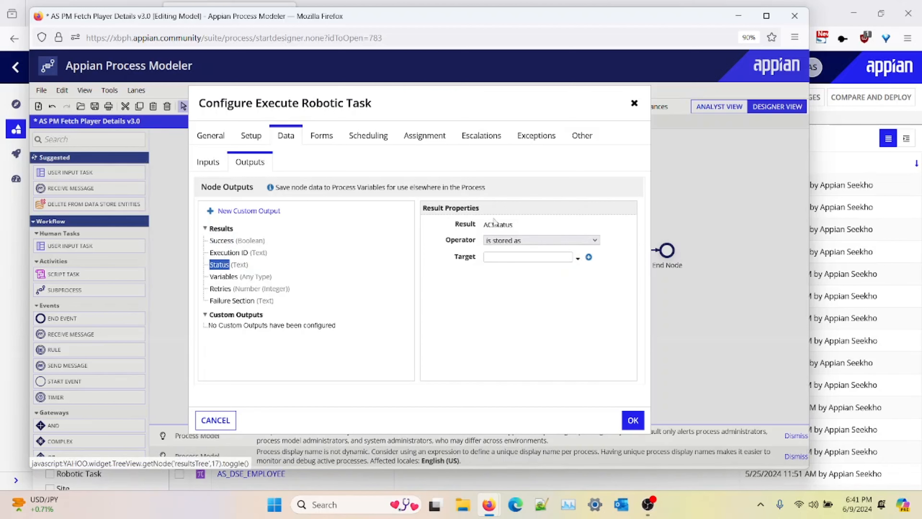
click(578, 259)
click(541, 283)
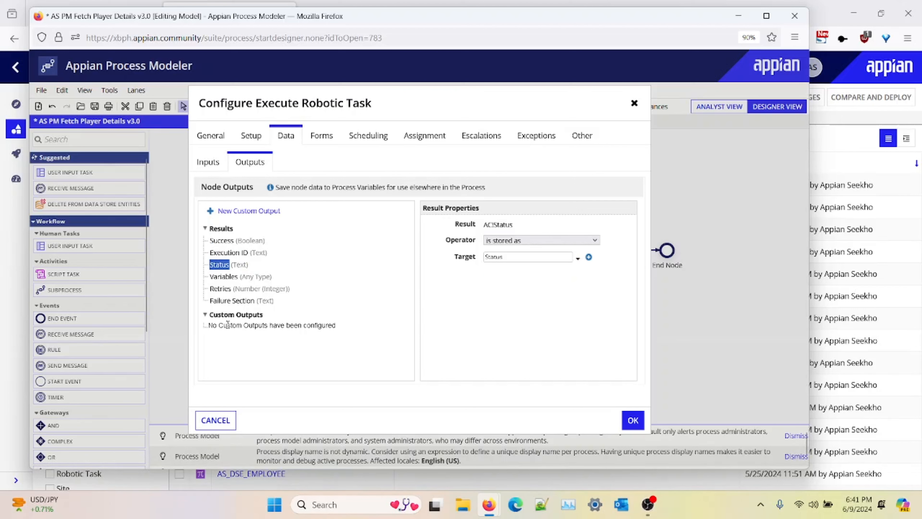
Step: Add a new custom output to the Execute Robotic Task node's outputs
click(239, 211)
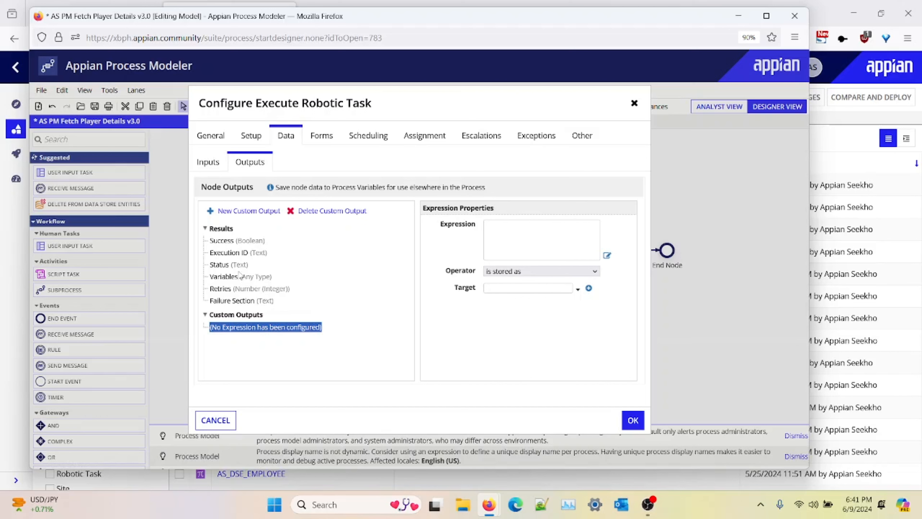
click(231, 279)
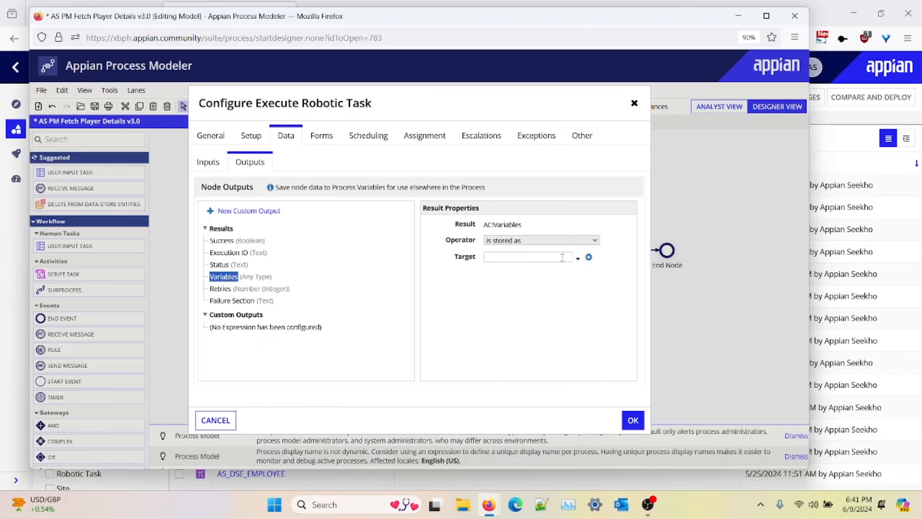
click(578, 258)
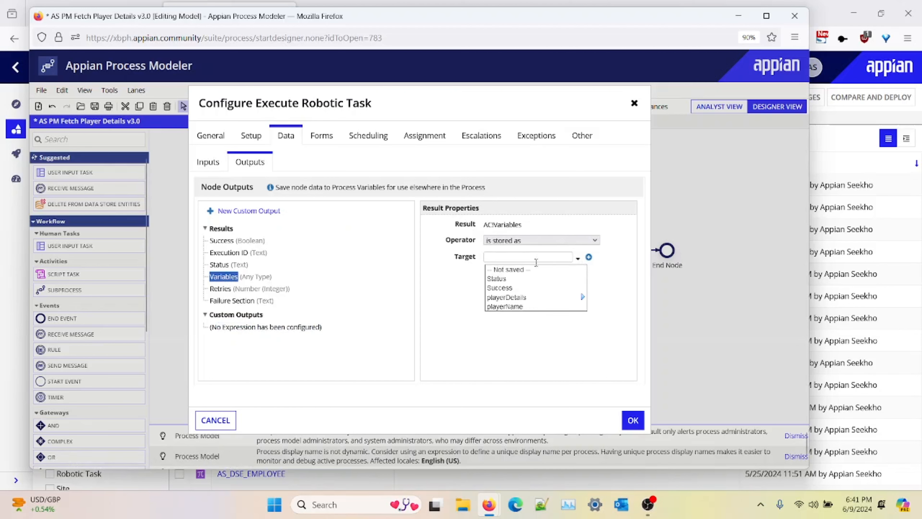
click(388, 319)
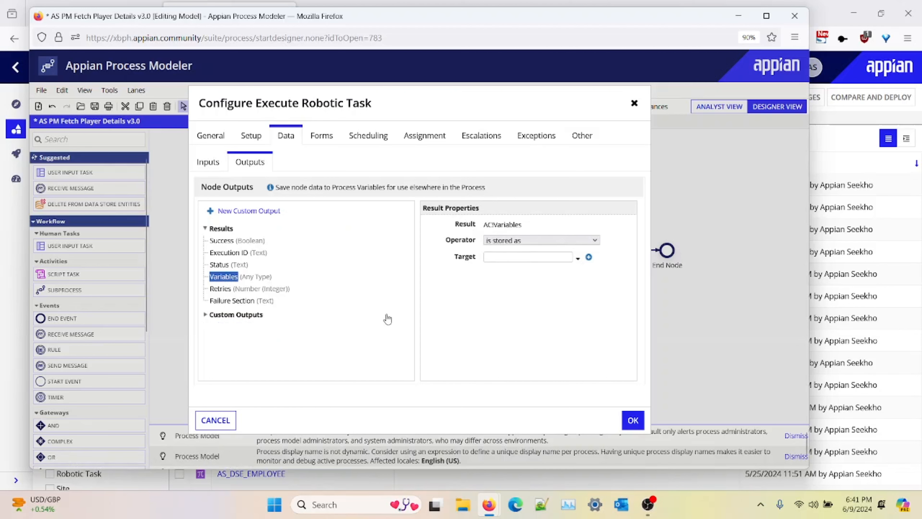
click(249, 316)
click(243, 326)
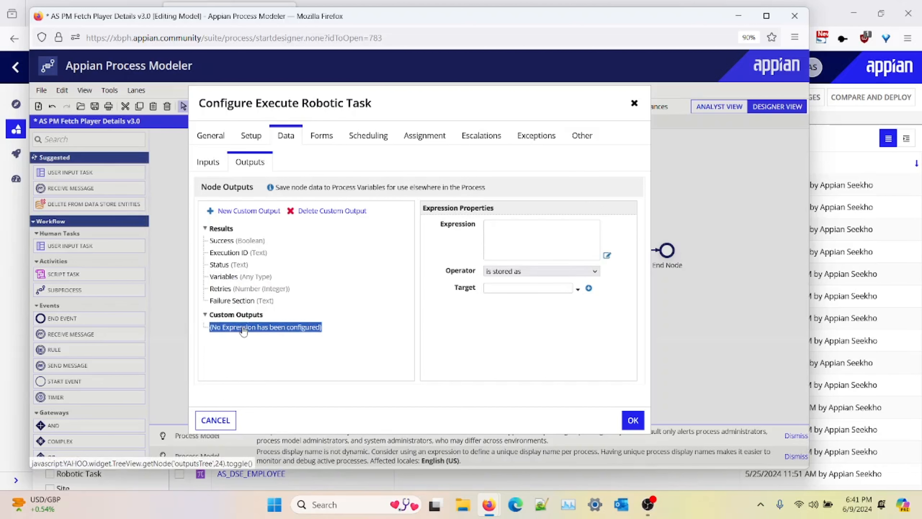
Step: Write the custom output's expression as ac!Variables.fullName in the Expression Editor
click(607, 256)
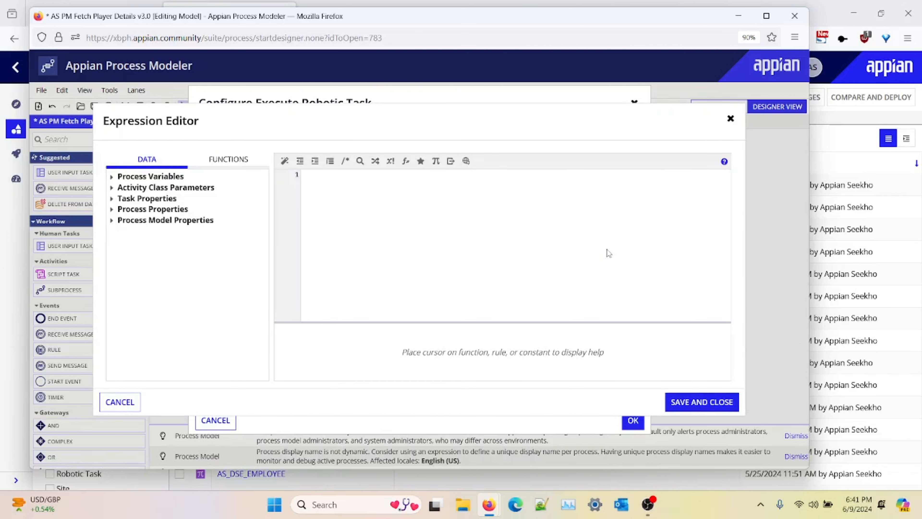
click(441, 220)
text(ac)
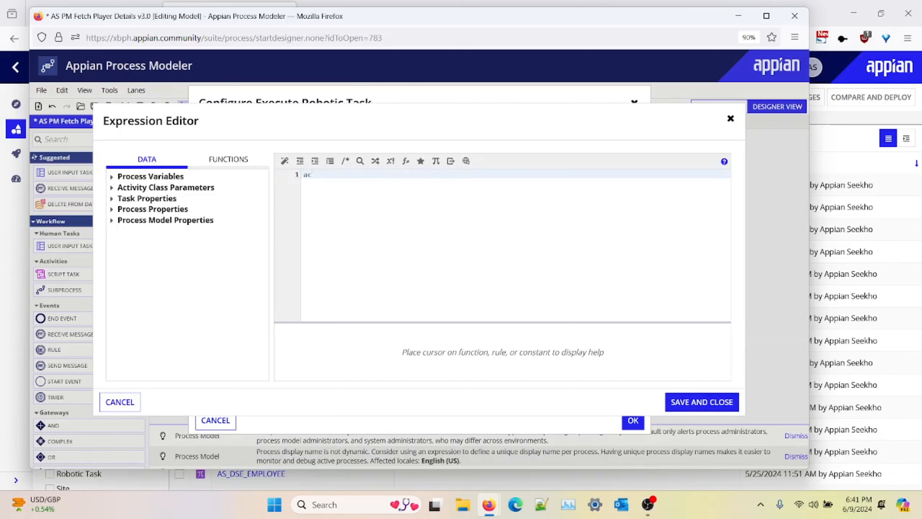
text(!)
key(Up)
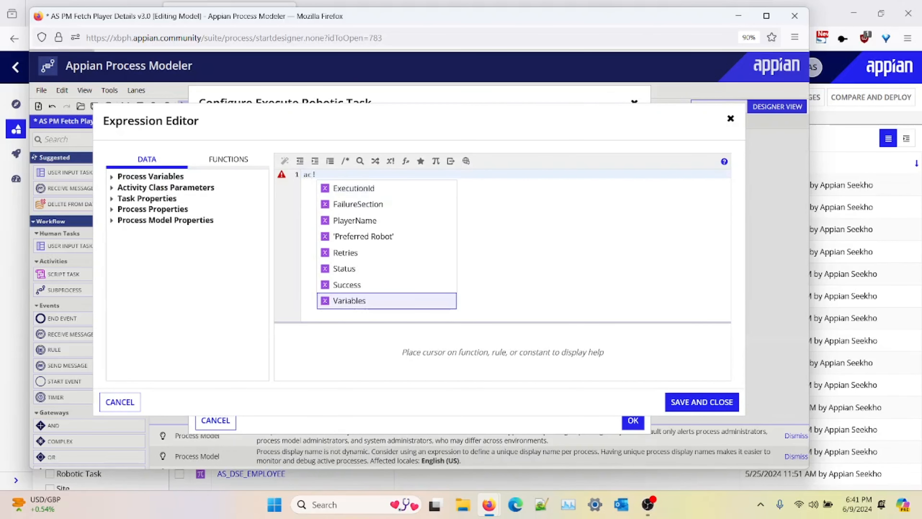
key(Return)
text(.)
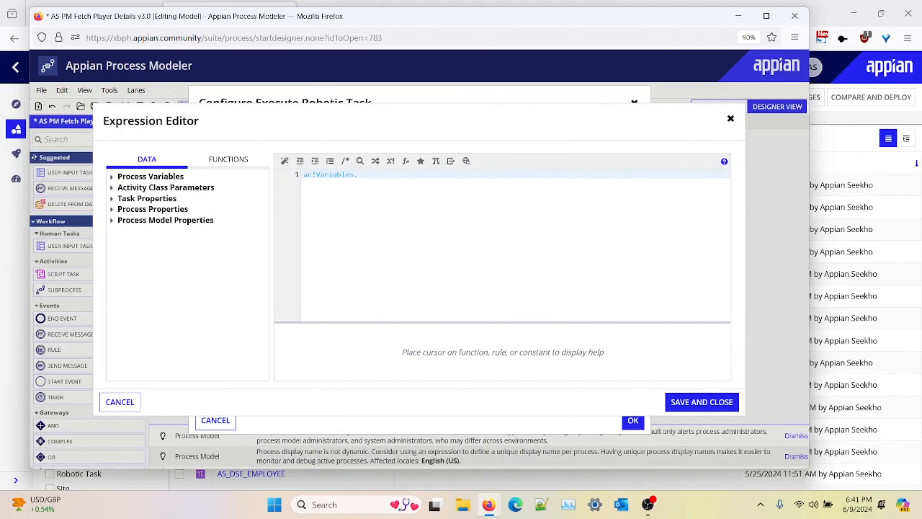
text(fullName)
triple_click(379, 176)
click(379, 176)
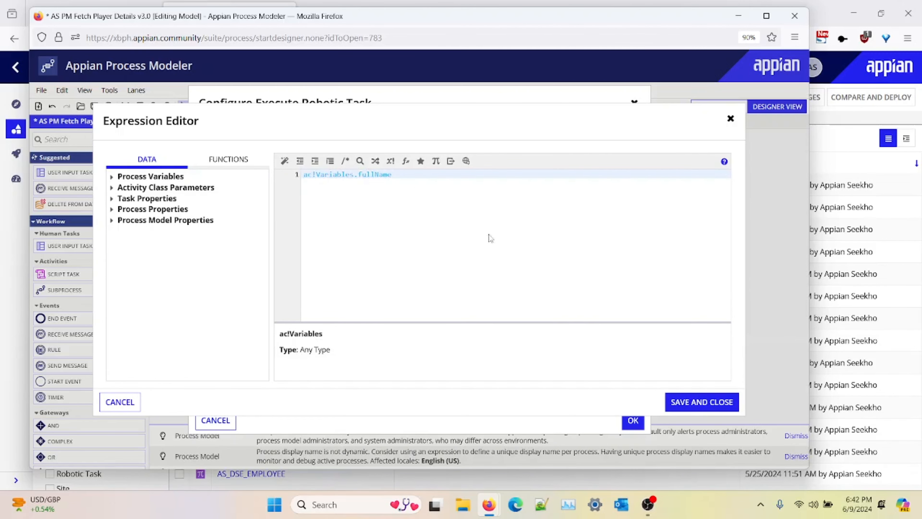
Step: Check the variables defined in the AS_Fetch_Player_Details robotic task in its browser tab
mouse_move(495, 509)
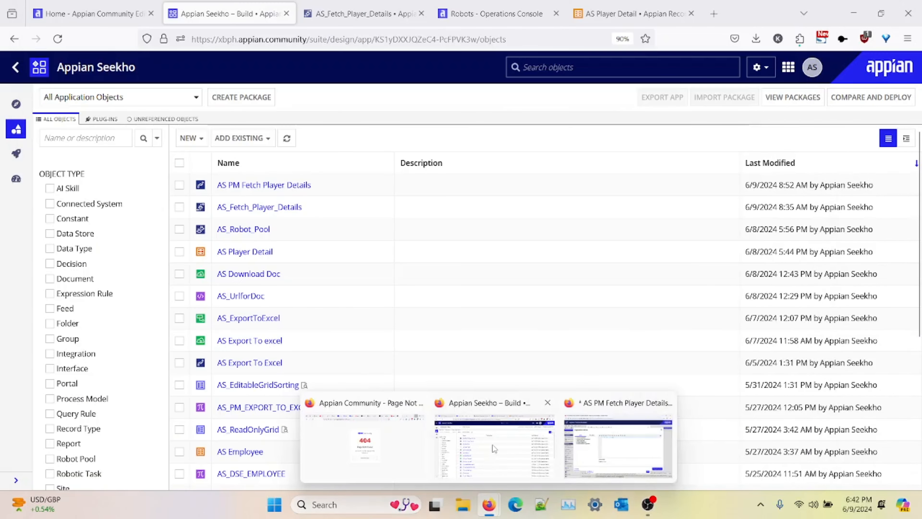
click(493, 445)
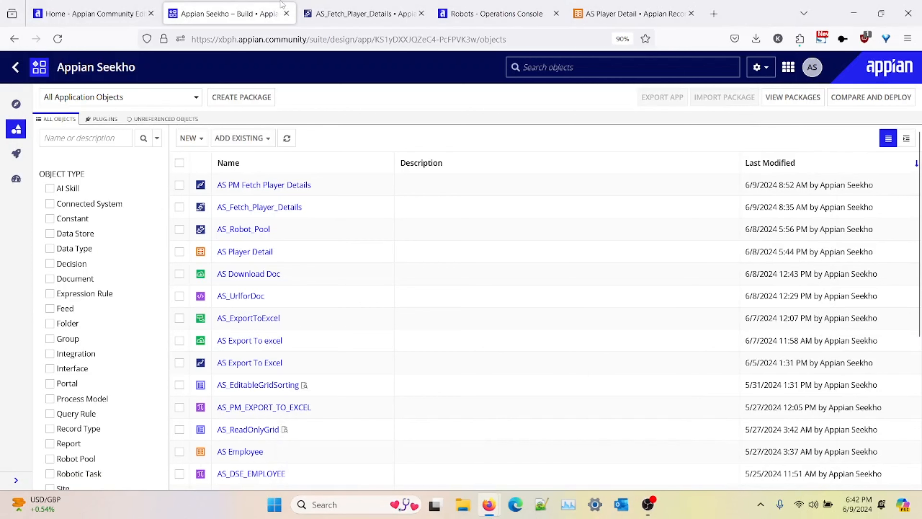
click(359, 13)
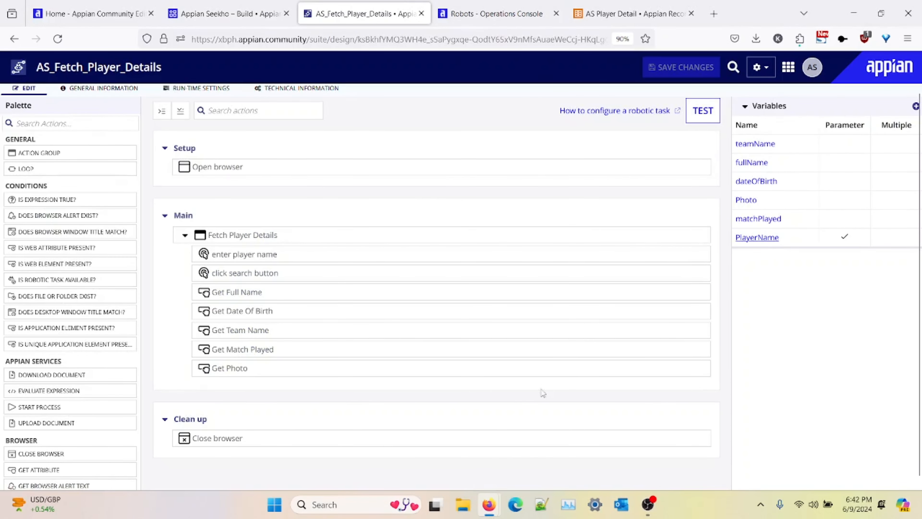
mouse_move(498, 507)
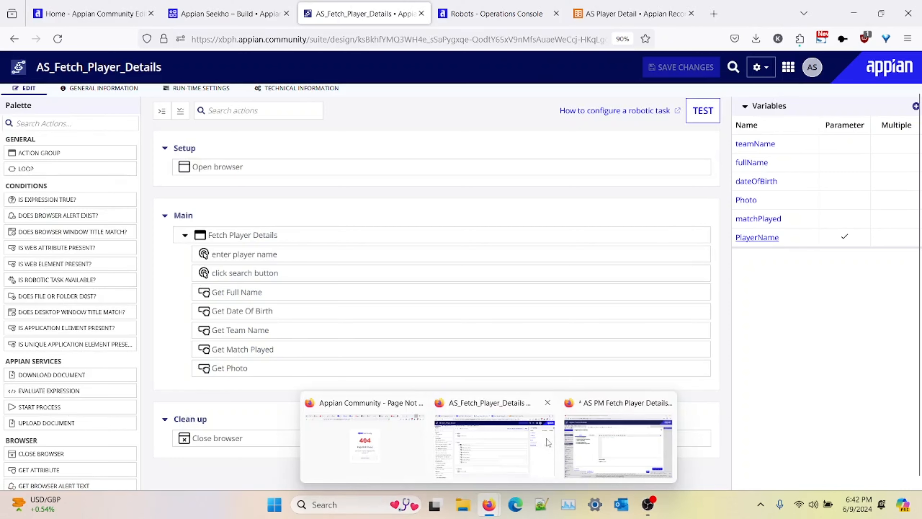
click(635, 440)
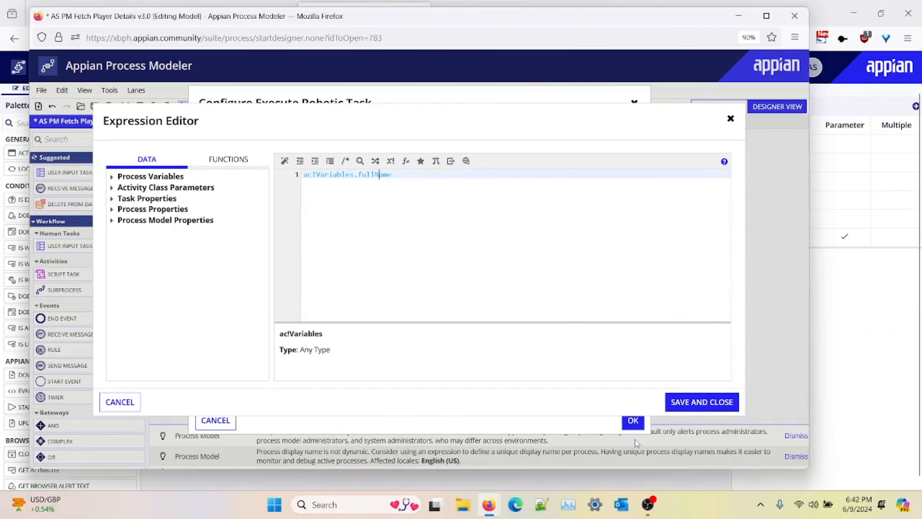
Step: Save the expression and store the custom output in playerDetails.fullName
click(692, 406)
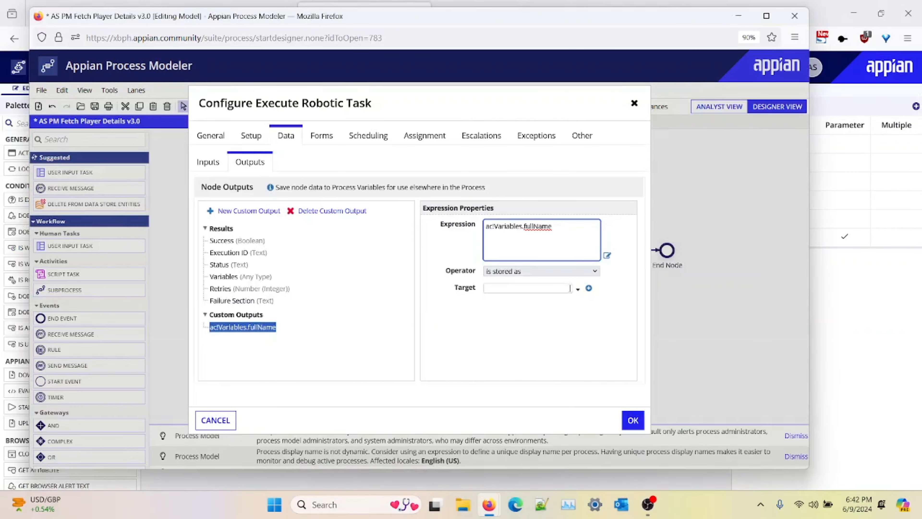
click(572, 289)
scroll(530, 350, down, 3)
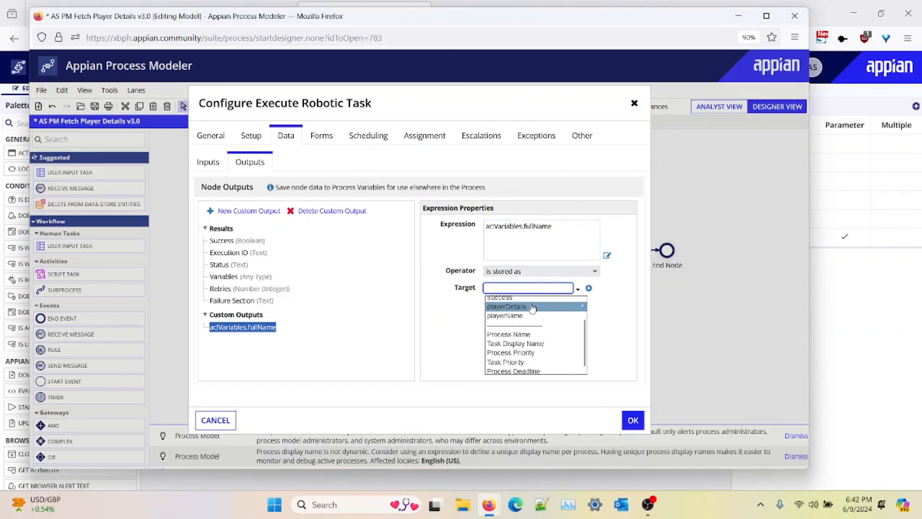
click(571, 308)
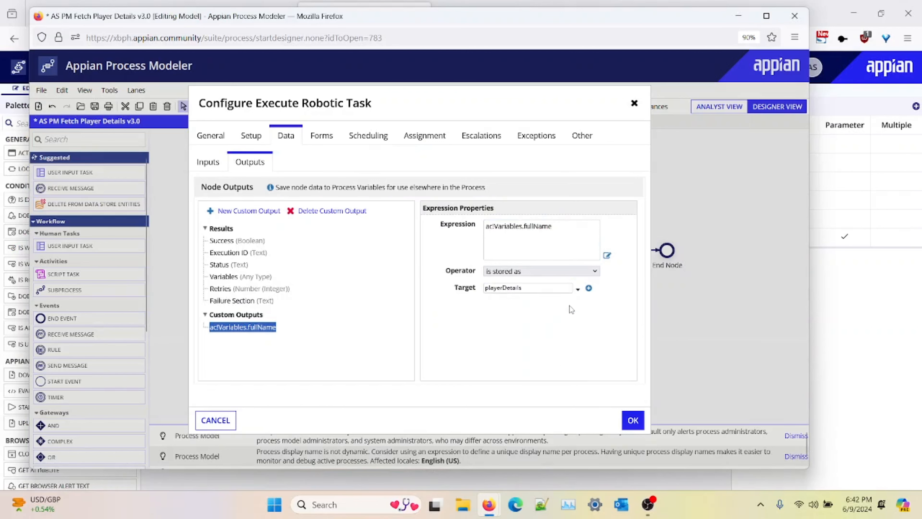
click(551, 289)
mouse_move(551, 331)
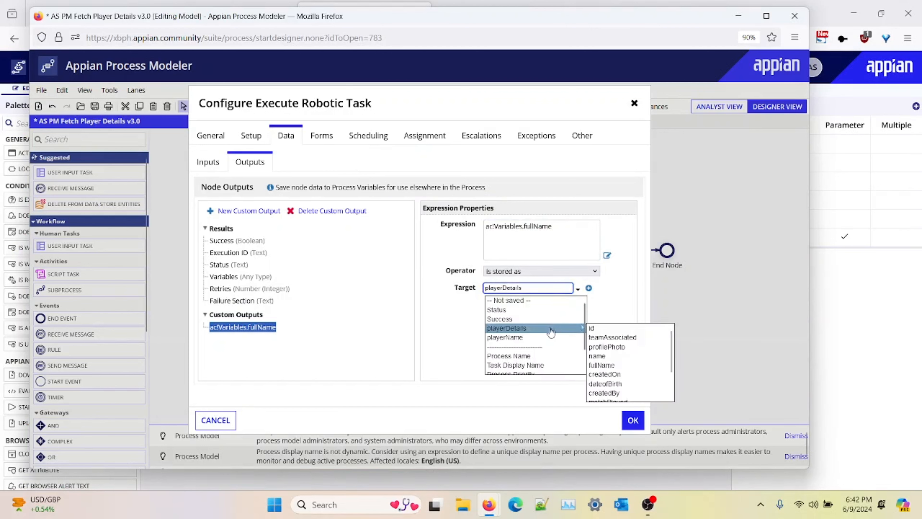
click(614, 365)
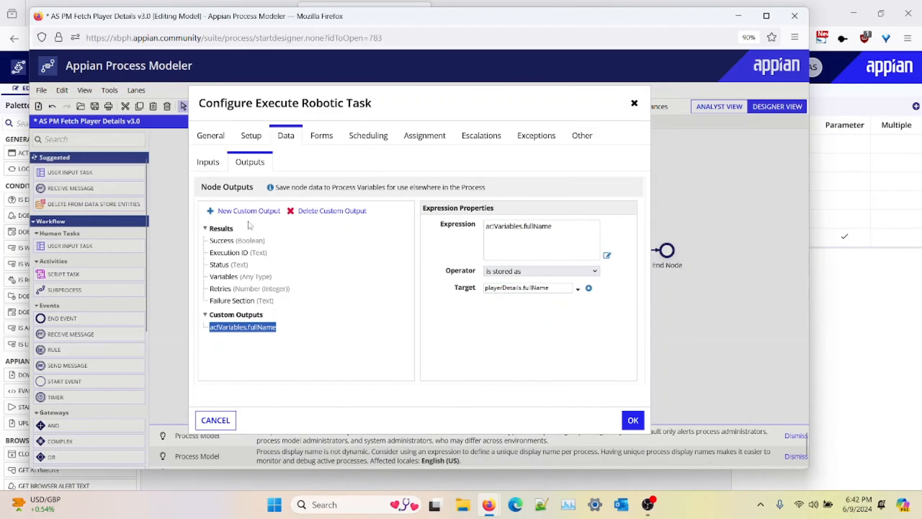
Step: Add another custom output with the expression ac!Variables.Photo
click(248, 211)
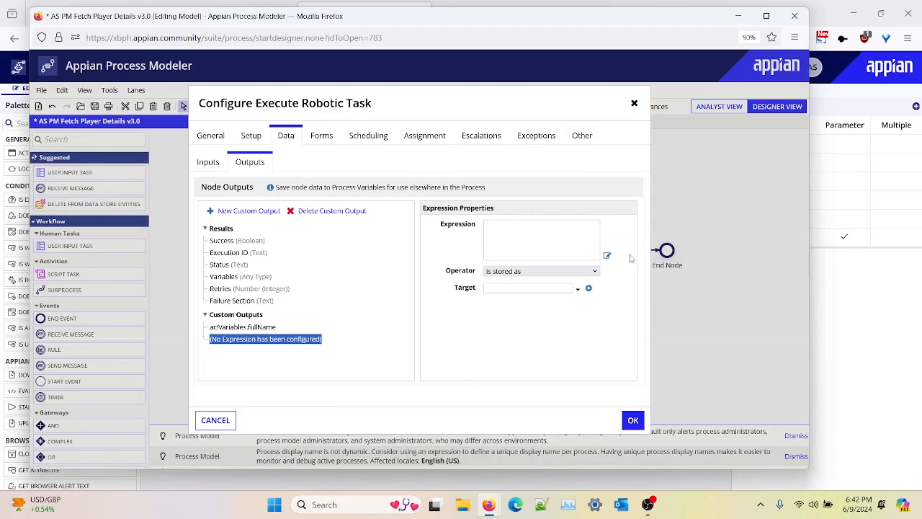
click(607, 255)
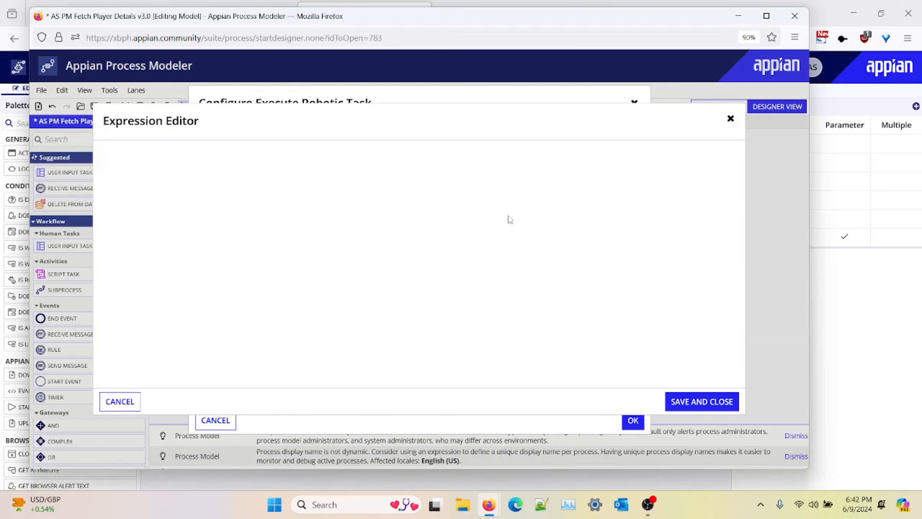
text(ac)
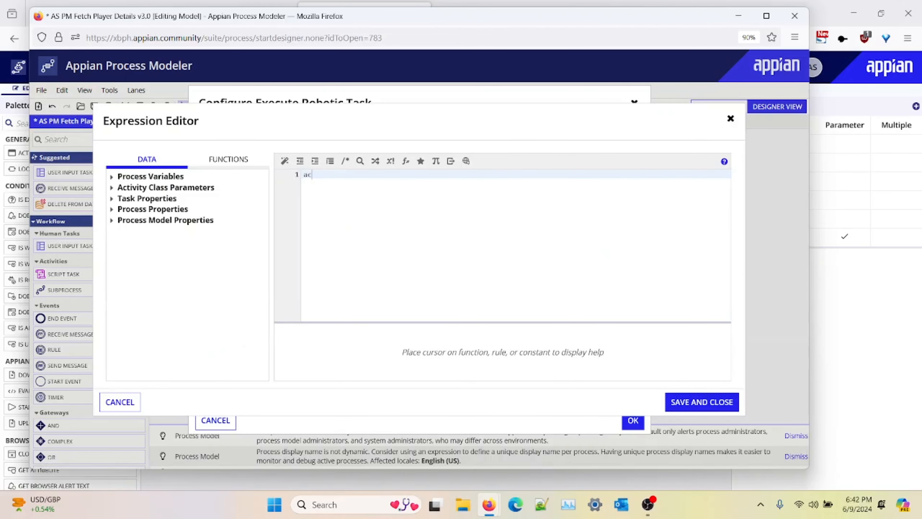
text(!)
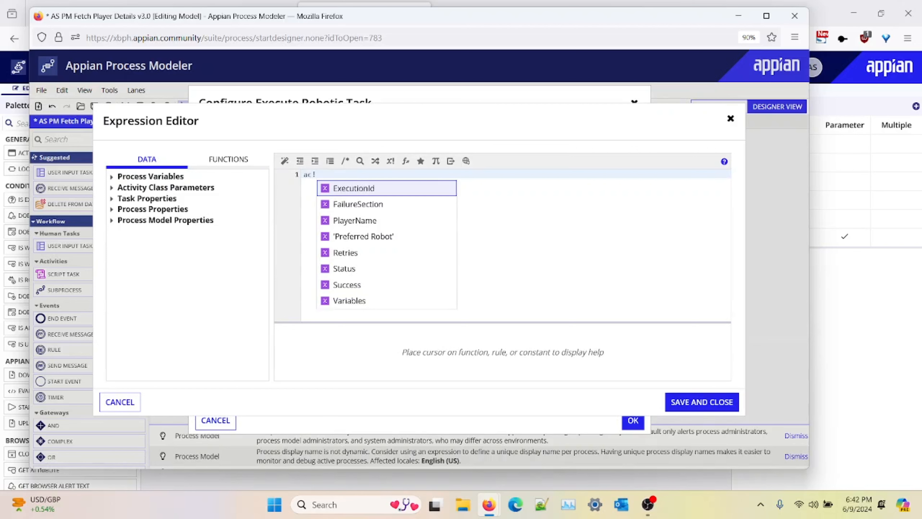
key(Down)
key(Down)
key(Down)
key(Down)
key(Down)
key(Down)
key(Down)
key(Return)
text(.)
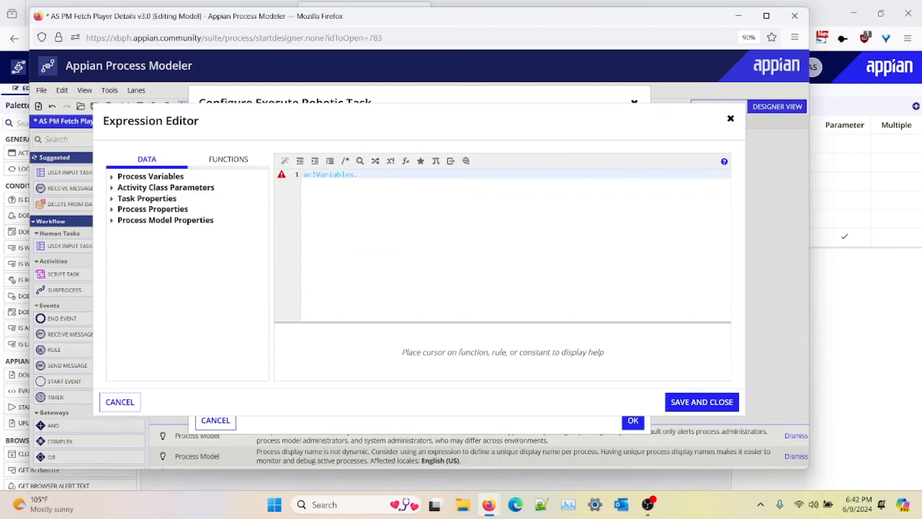
text(Photo)
click(701, 402)
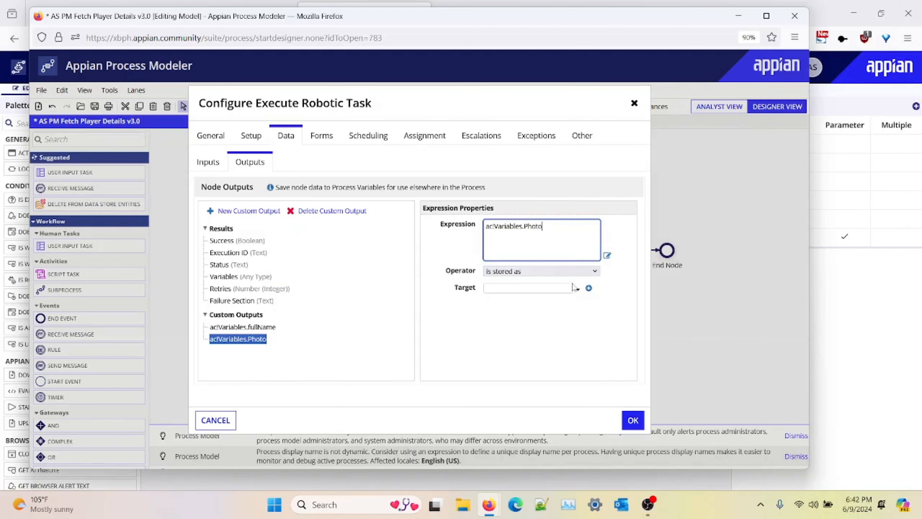
Step: Store the Photo output in playerDetails.profilePhoto and confirm the node configuration
click(577, 289)
mouse_move(542, 331)
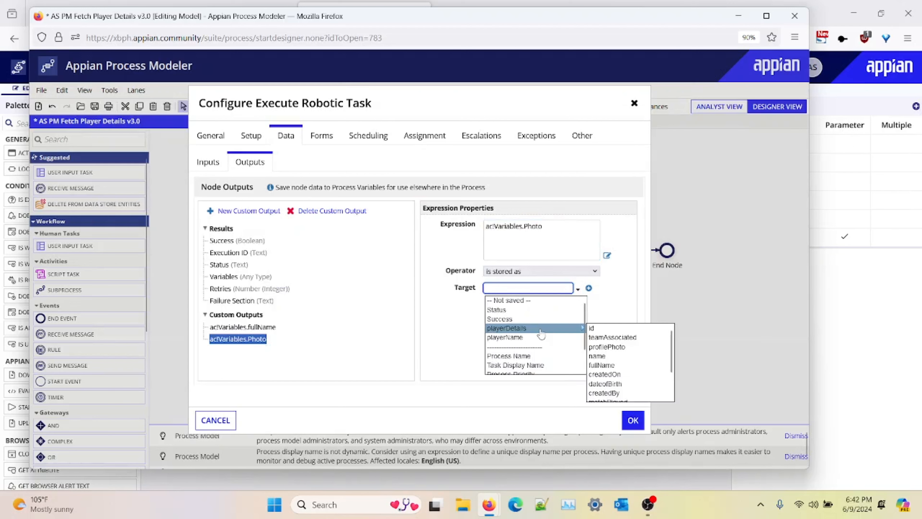
click(613, 347)
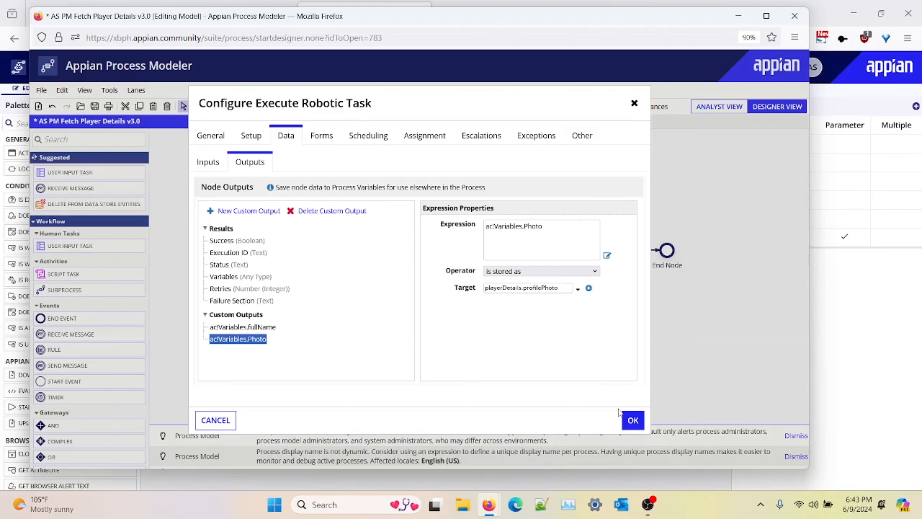
click(632, 420)
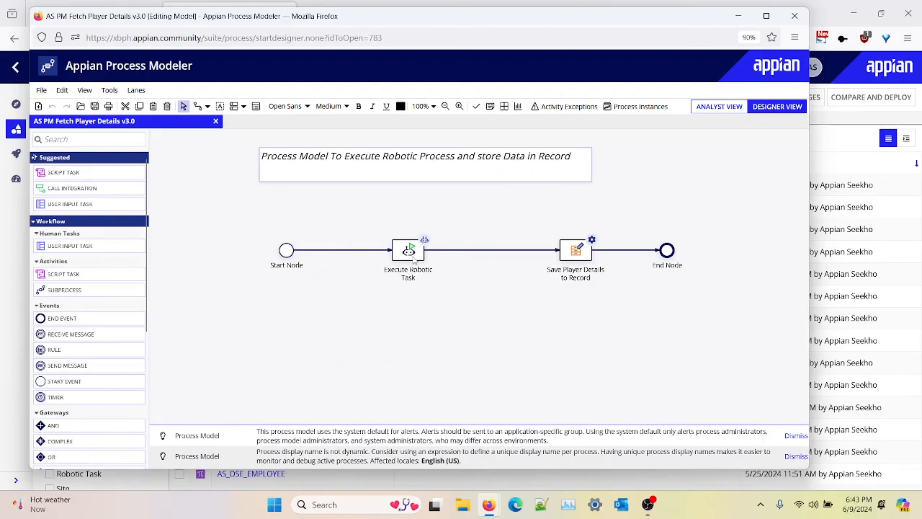
Step: Reopen the Execute Robotic Task node and review the custom outputs and their targets
double_click(409, 252)
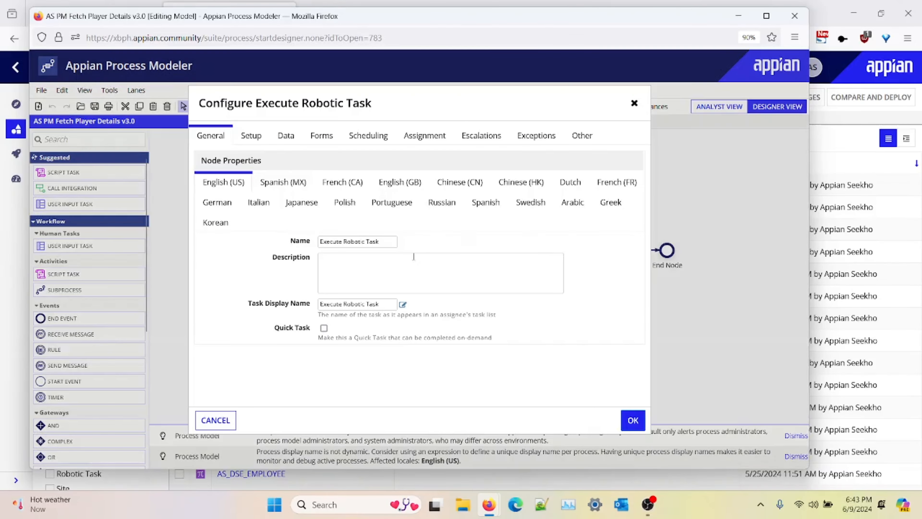
click(285, 142)
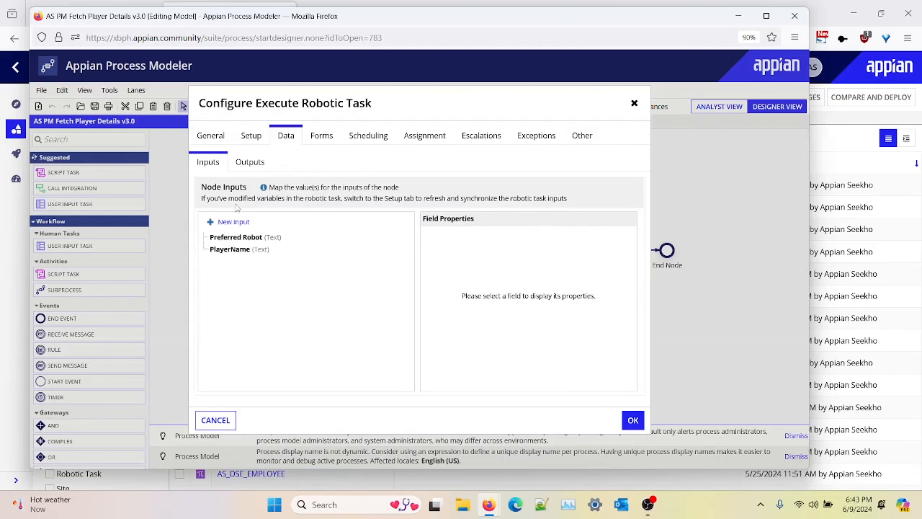
click(249, 162)
scroll(366, 334, down, 2)
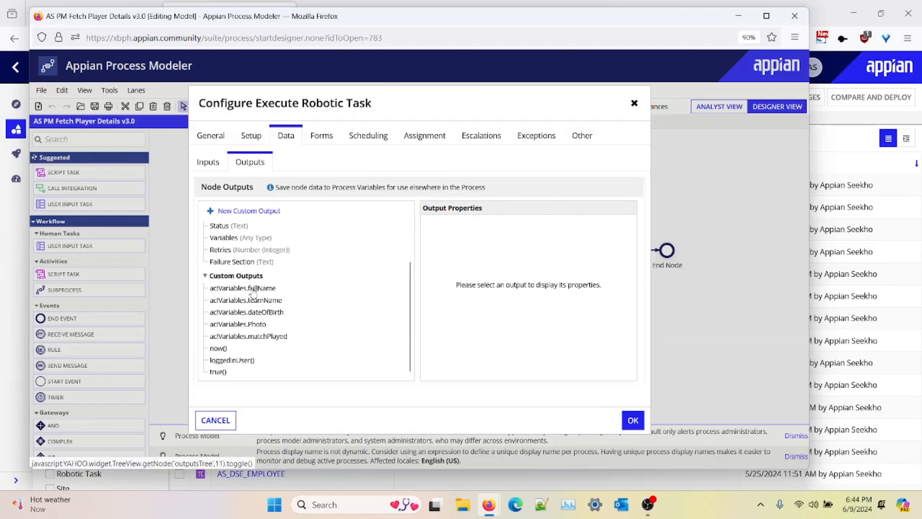
click(252, 291)
click(253, 301)
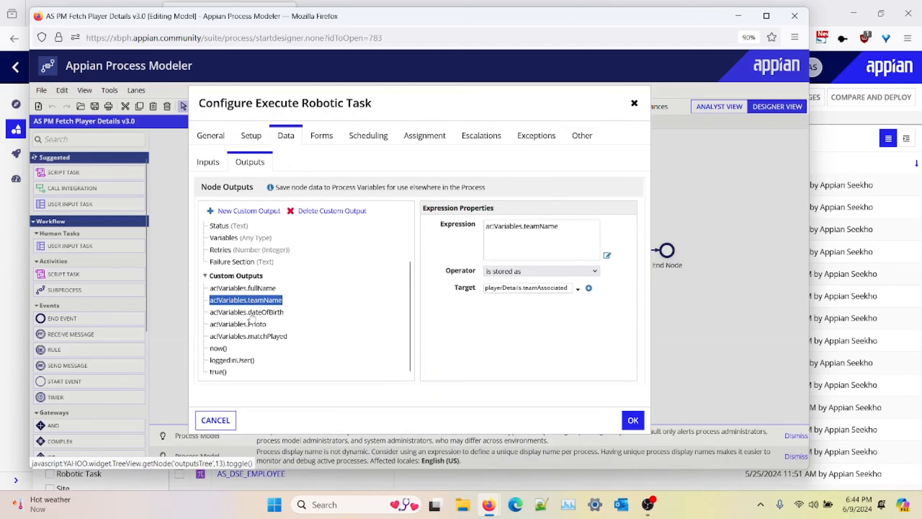
Step: Inspect the teamName, dateOfBirth, Photo, matchPlayed, now(), loggedInUser() and true() outputs and their record field targets
click(251, 325)
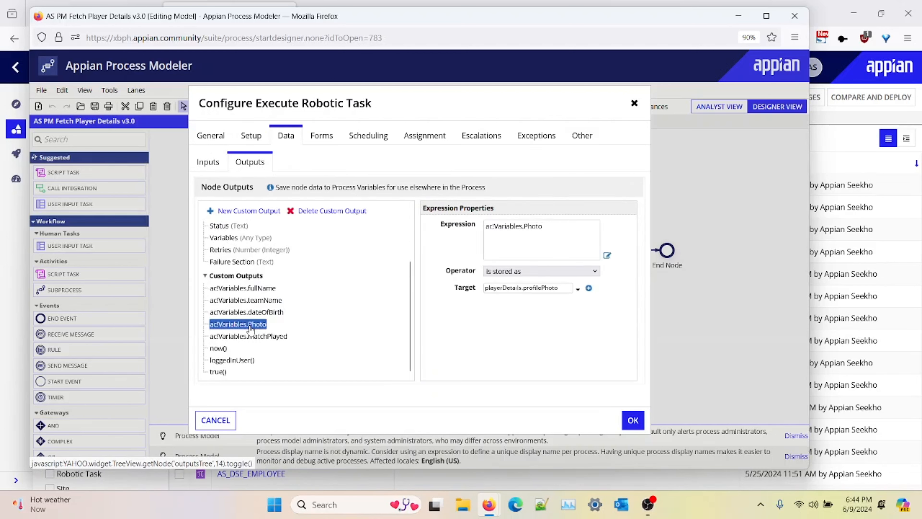
click(250, 337)
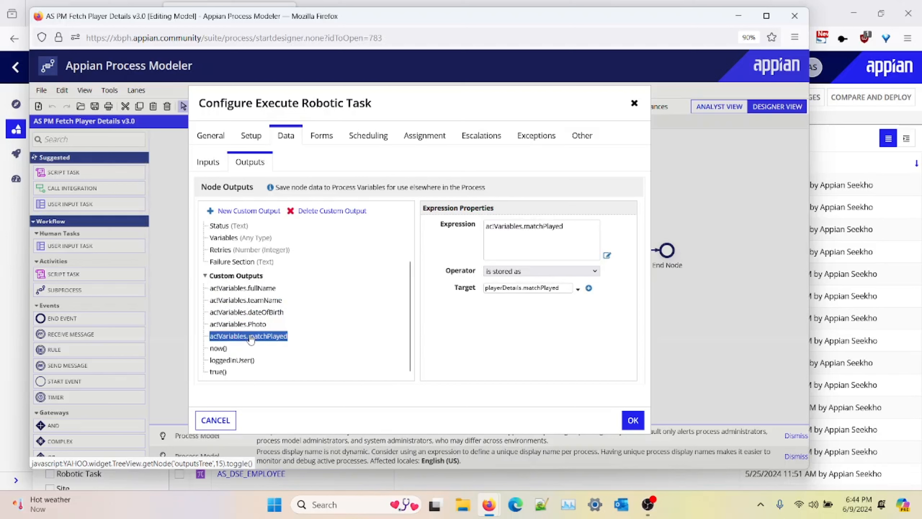
click(218, 349)
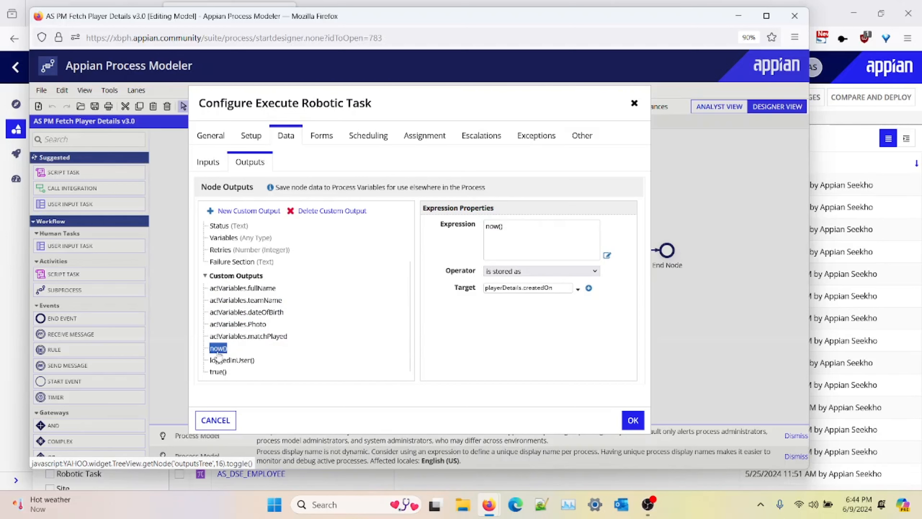
click(221, 360)
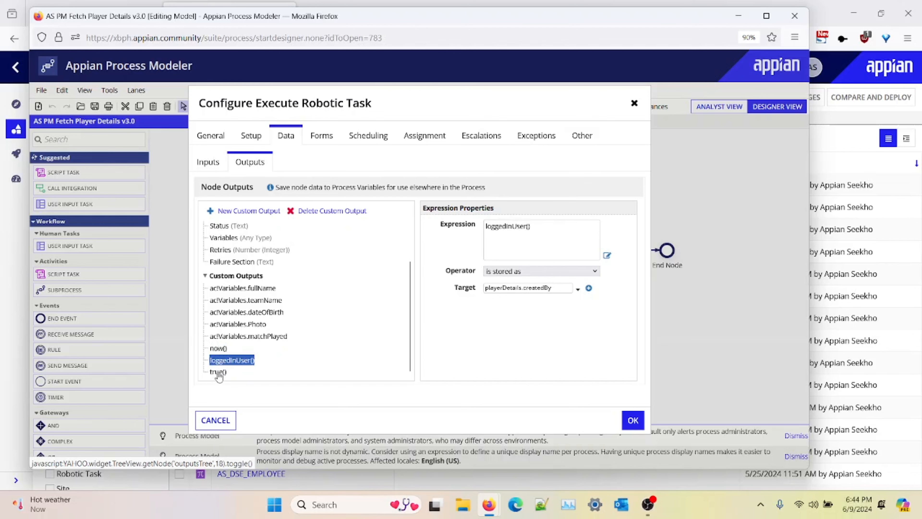
click(218, 371)
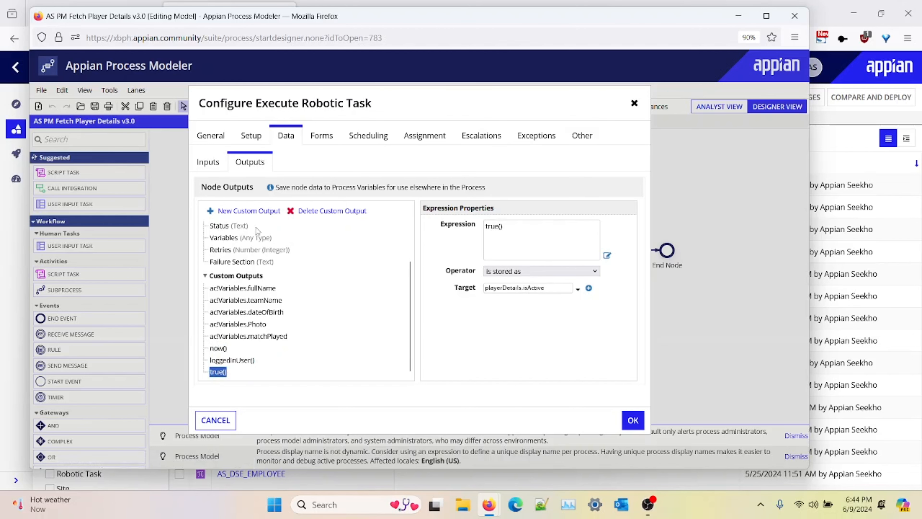
click(632, 420)
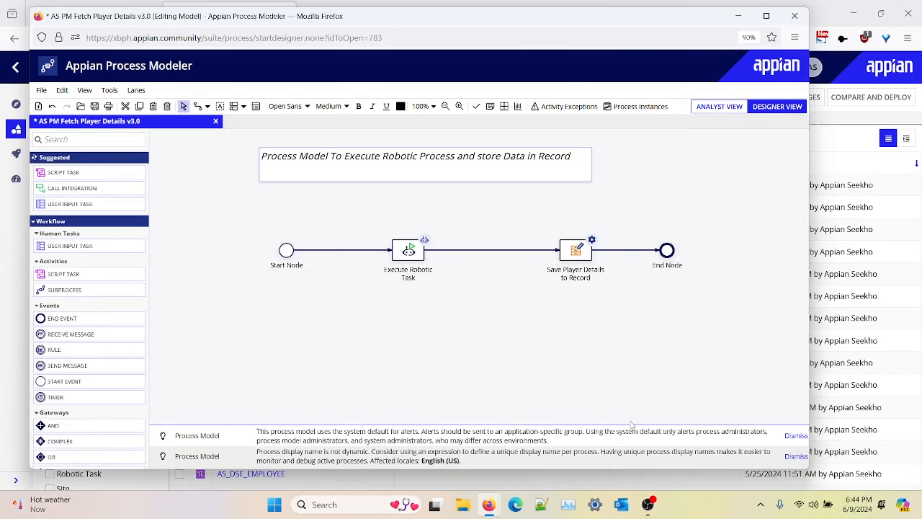
Step: Open the Save Player Details to Record node and check its playerDetails records input and record type
double_click(576, 253)
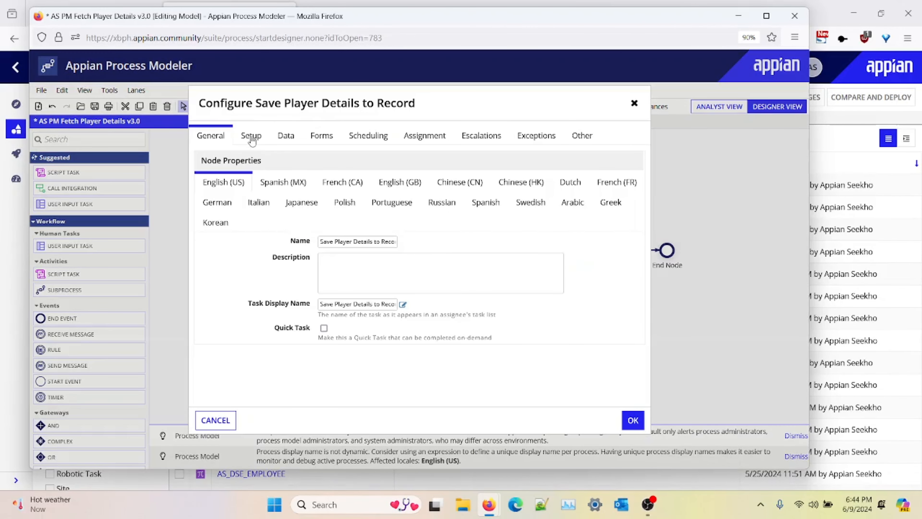
click(252, 136)
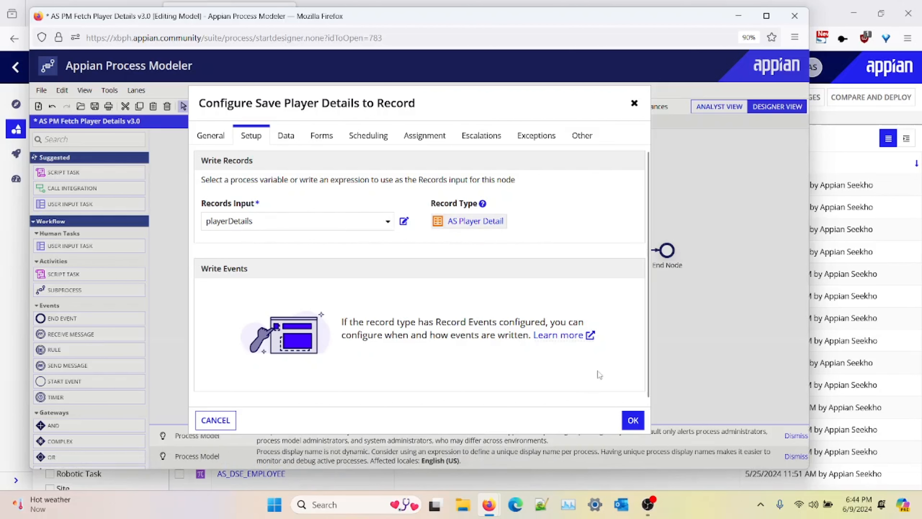
click(633, 419)
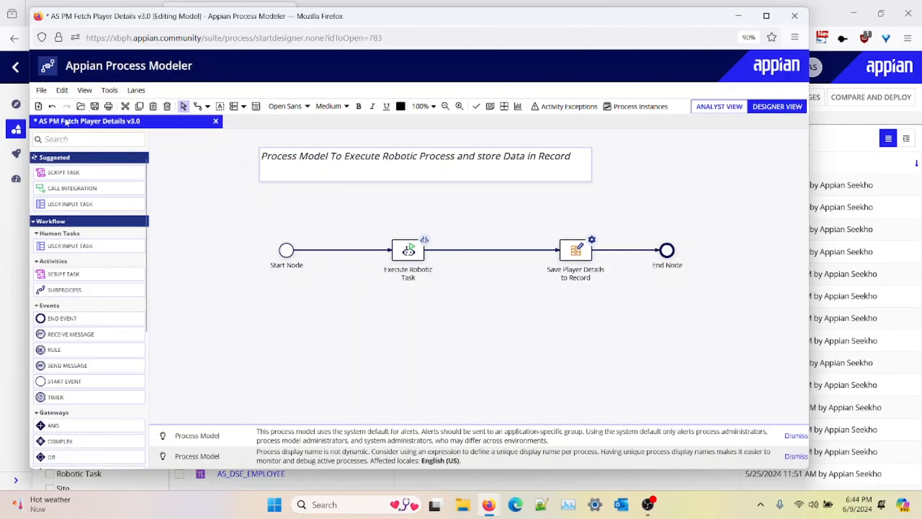
Step: Start the process for debugging and run it for the player Cristiano Ronaldo
click(41, 90)
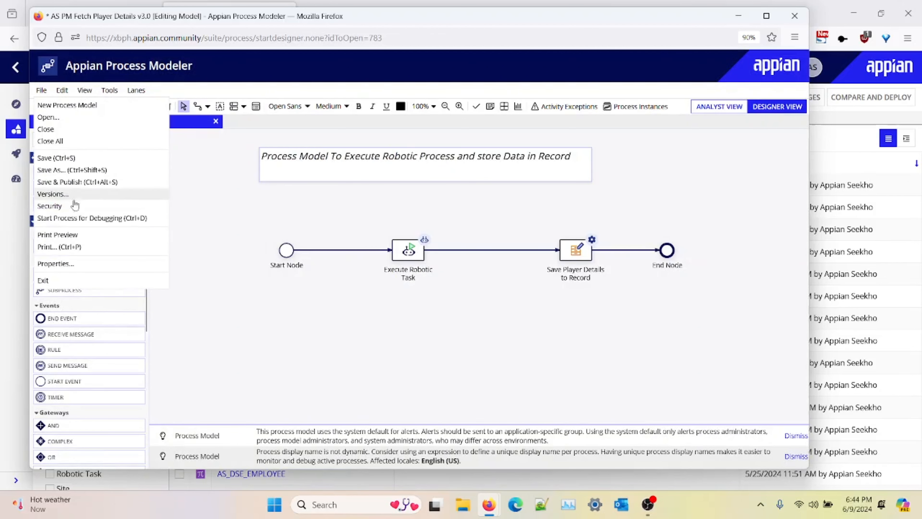
click(77, 218)
click(403, 294)
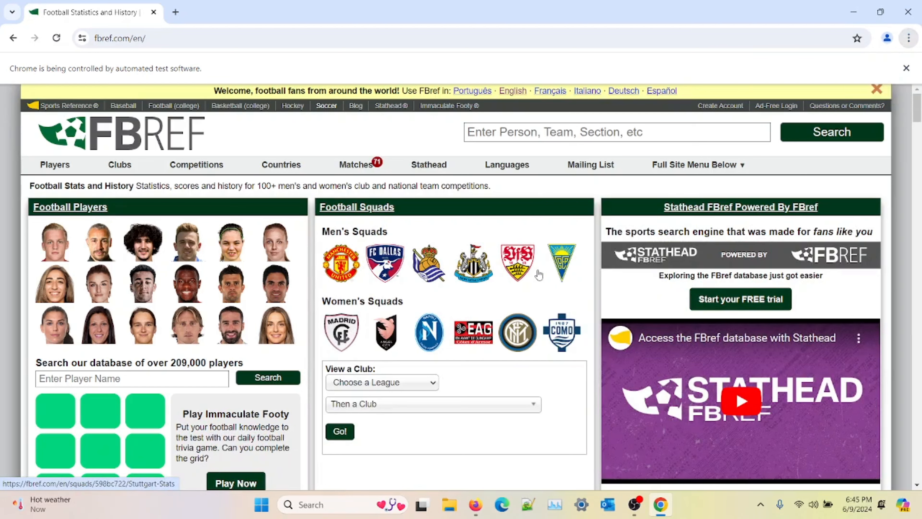
text(cristiano ronaldo)
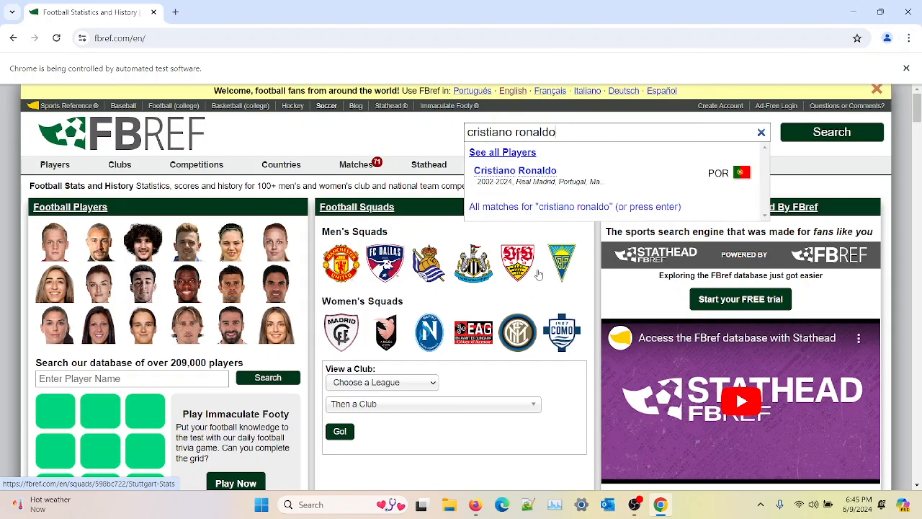
key(Return)
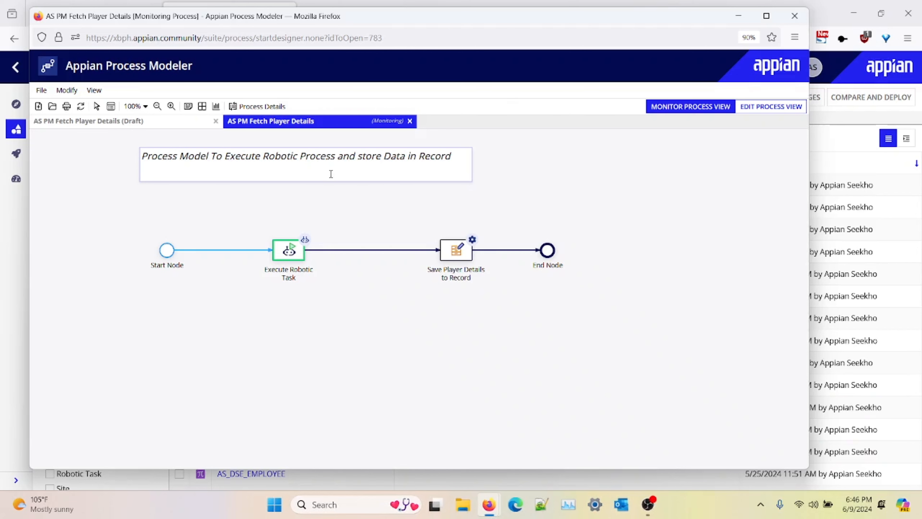
Step: Refresh the monitored process and inspect its process history and variable values in Process Details
click(81, 107)
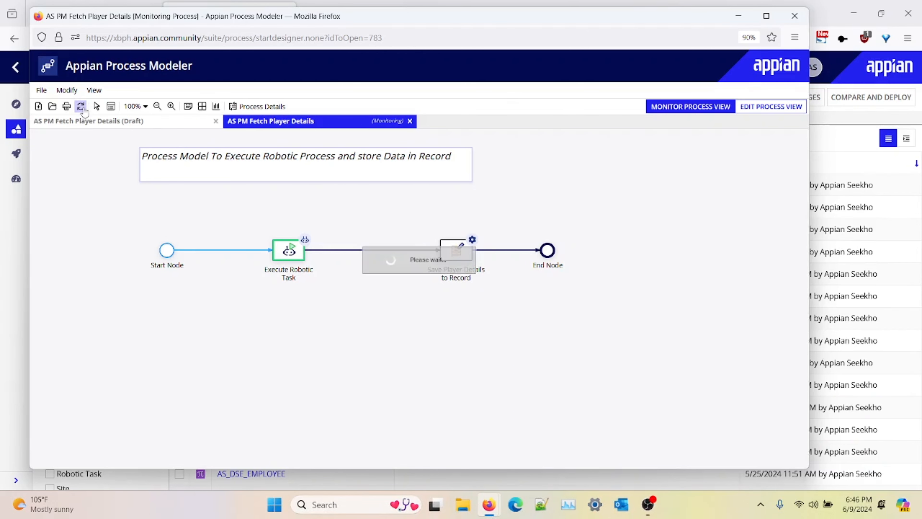
click(256, 106)
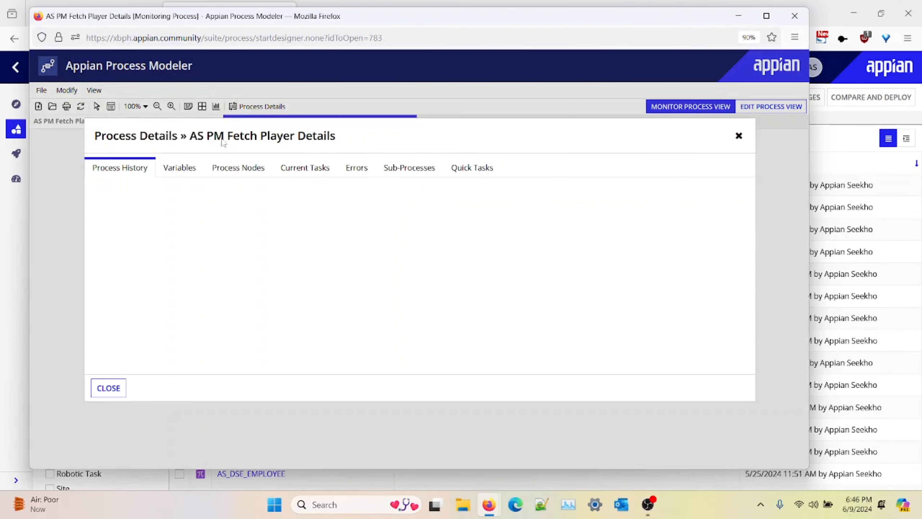
click(180, 168)
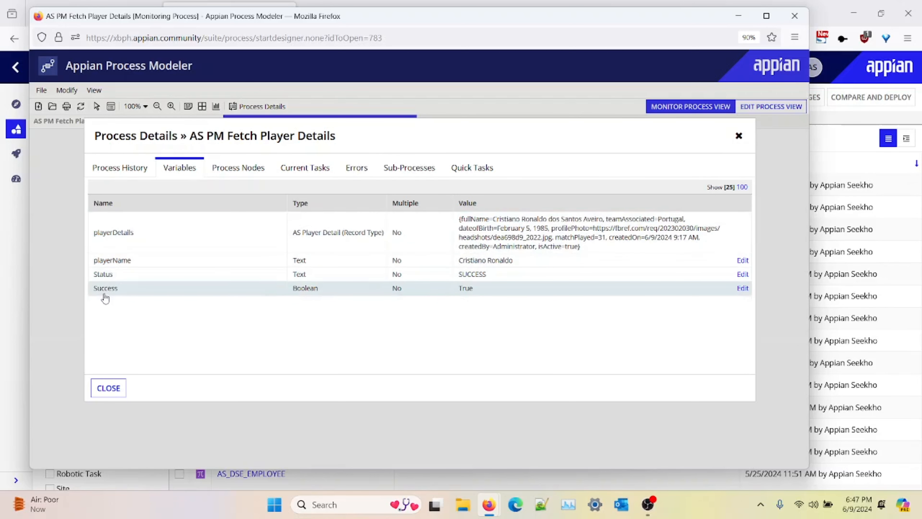
click(109, 388)
click(80, 107)
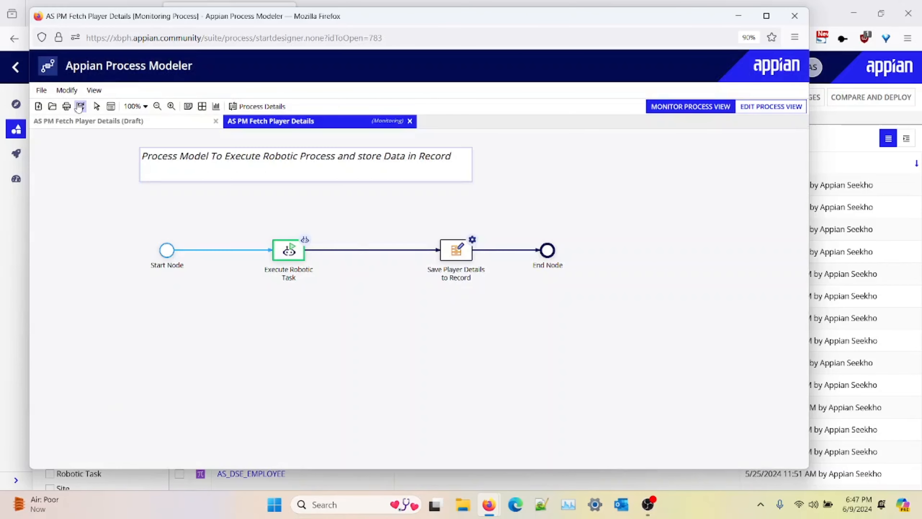